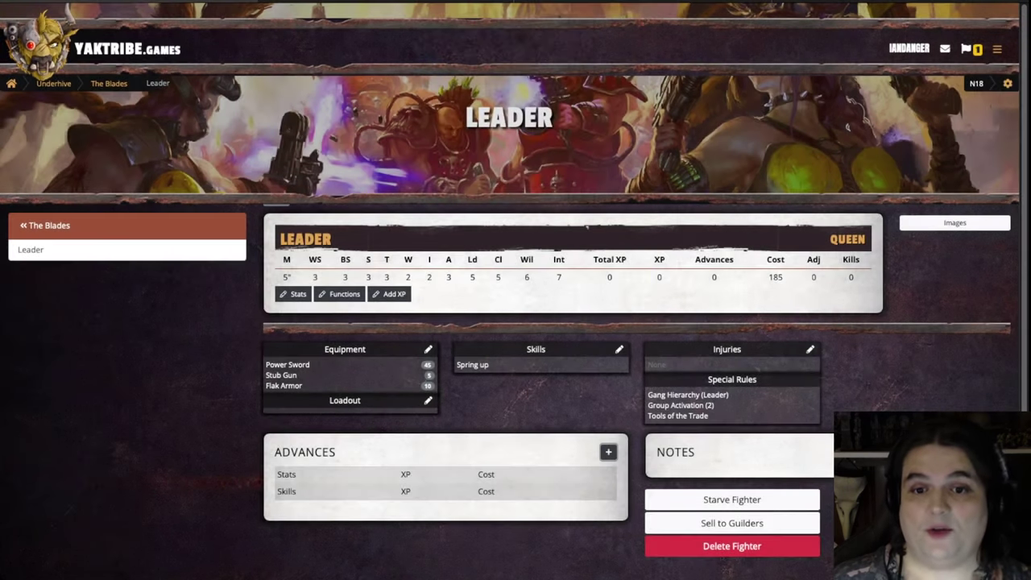
# Step: Examine the leader's injury options, stat modifier breakdown and fighter editing functions
pyautogui.click(811, 350)
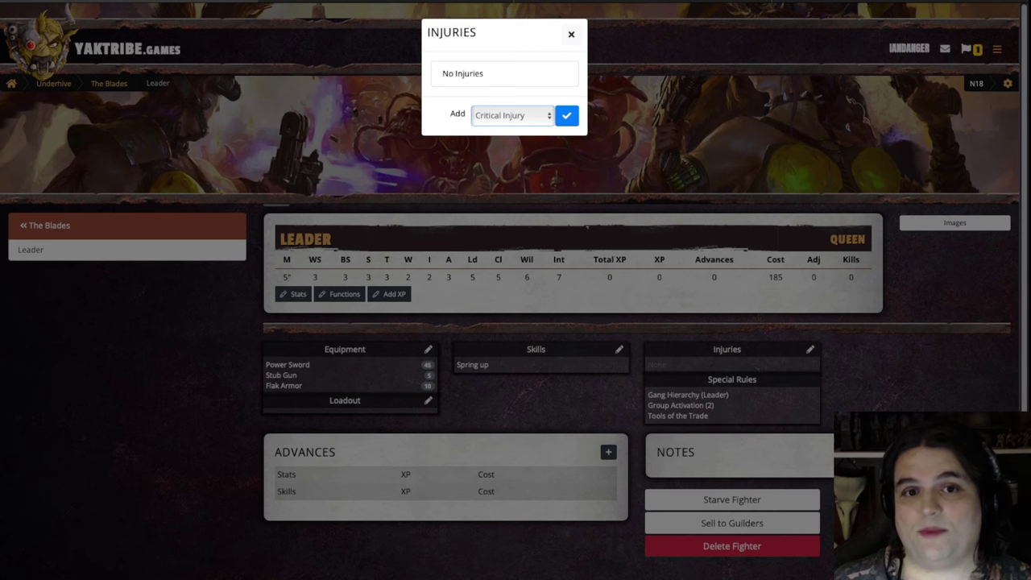
pyautogui.click(571, 35)
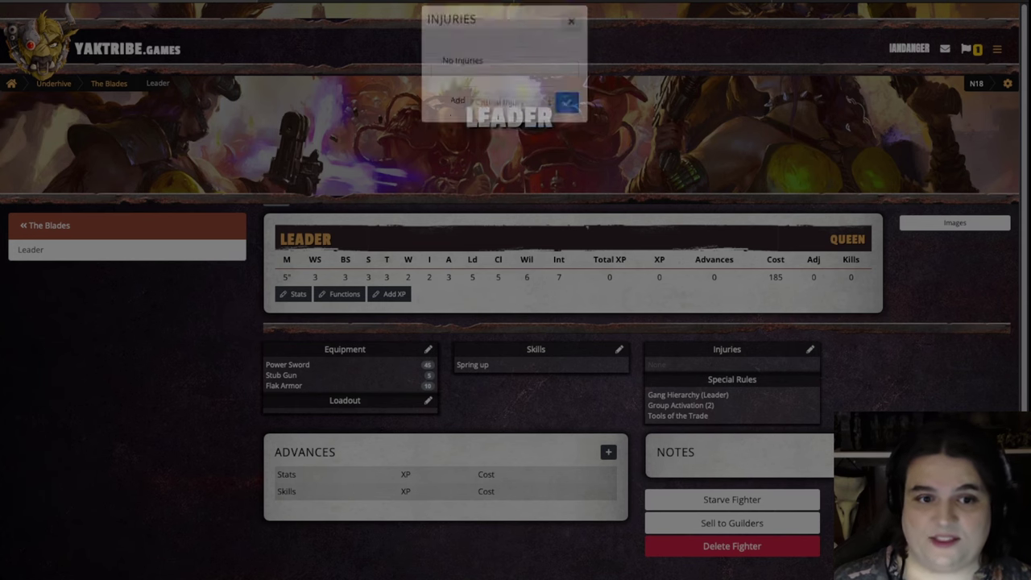
pyautogui.click(293, 294)
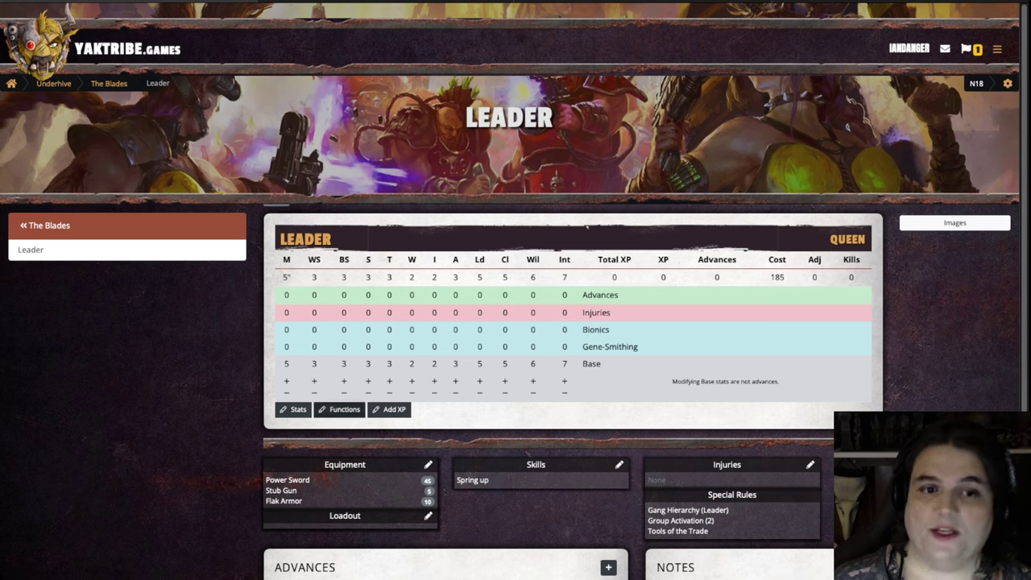
pyautogui.click(341, 410)
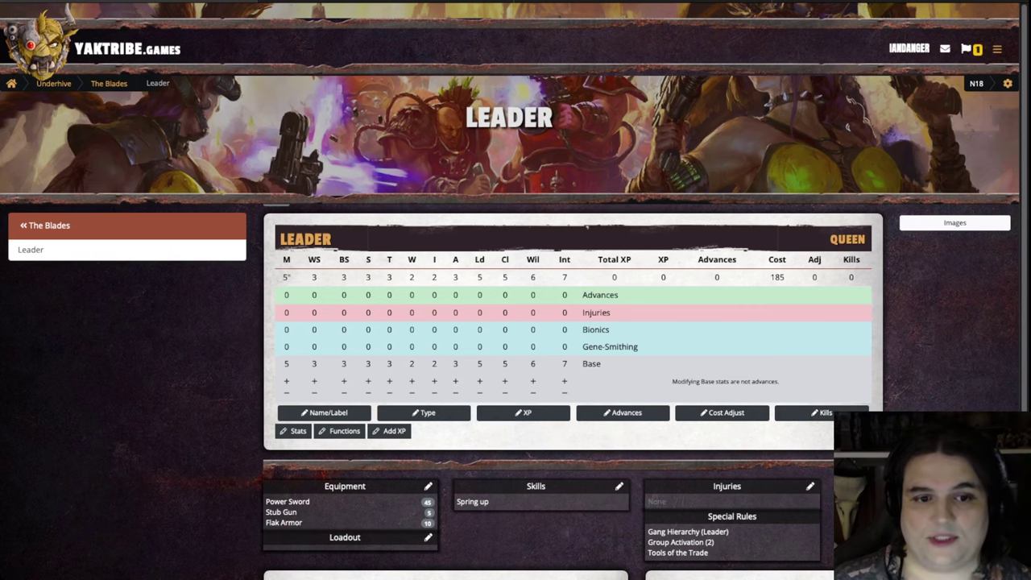
pyautogui.click(340, 431)
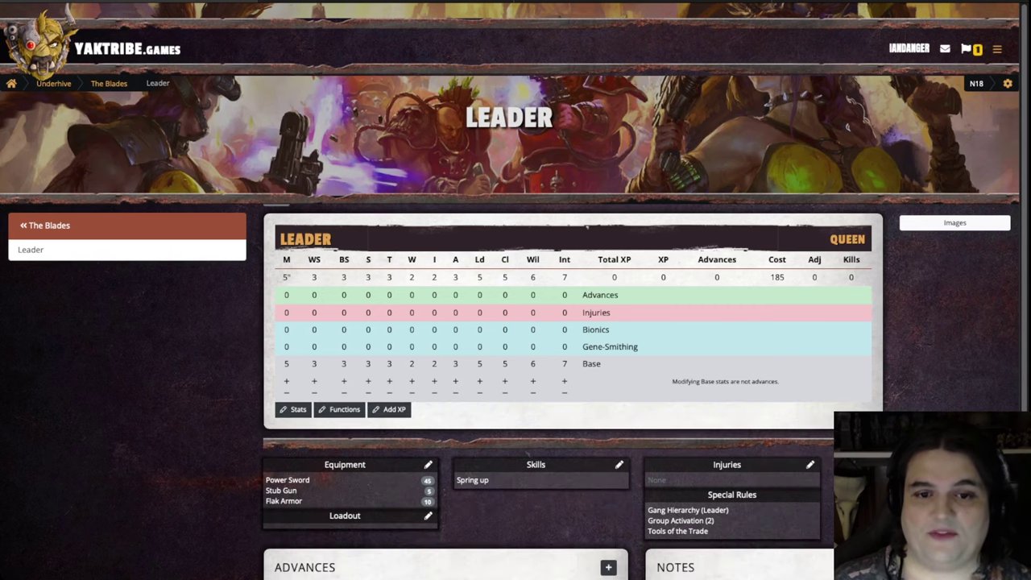
pyautogui.scroll(-3, 516, 290)
pyautogui.scroll(1, 515, 289)
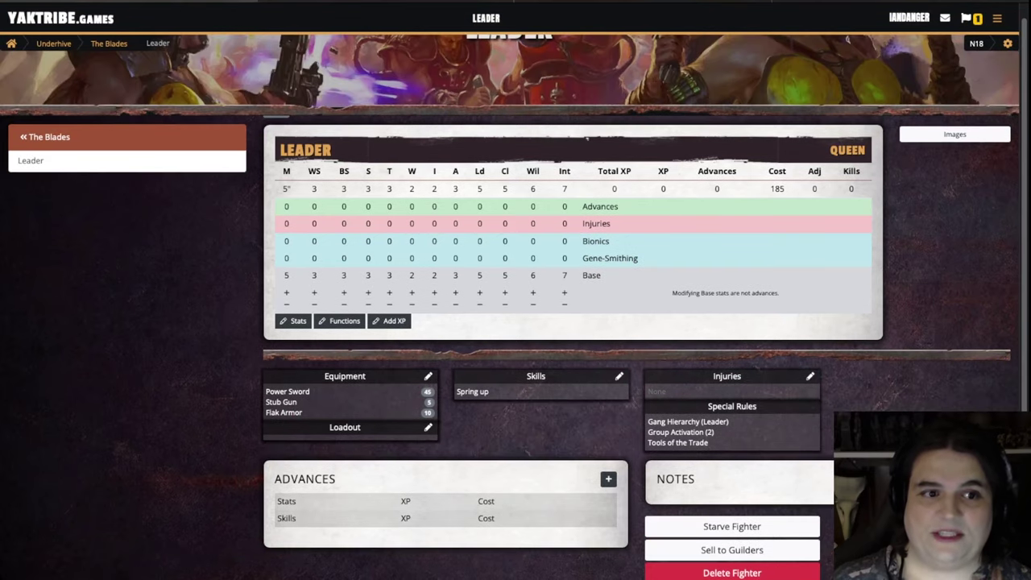
pyautogui.scroll(1, 515, 290)
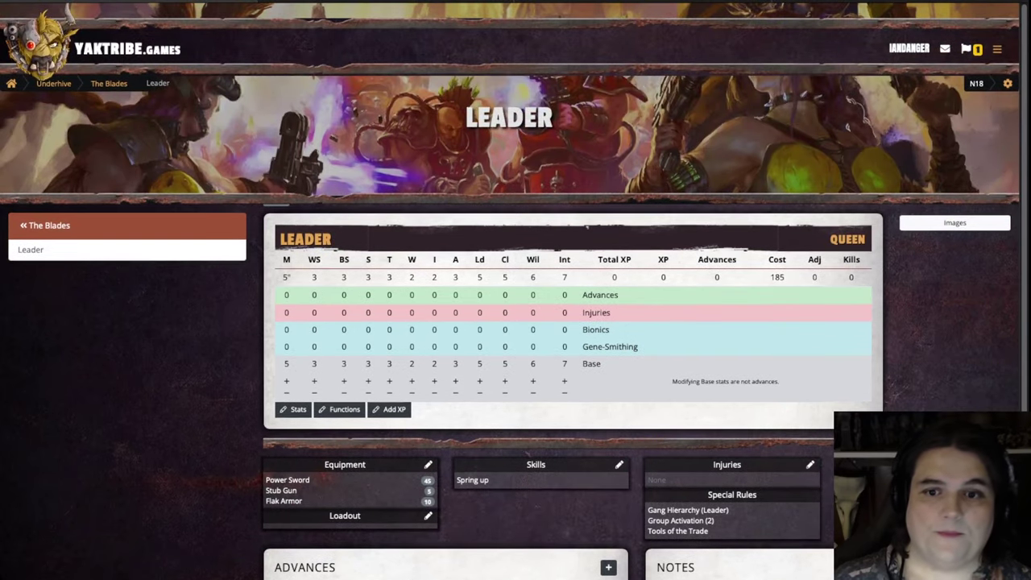
# Step: Purchase a Cargo-8 Ridgehauler named Wheels for 230 credits for The Blades and check the gang's vehicle list
pyautogui.click(49, 226)
pyautogui.scroll(-4, 515, 290)
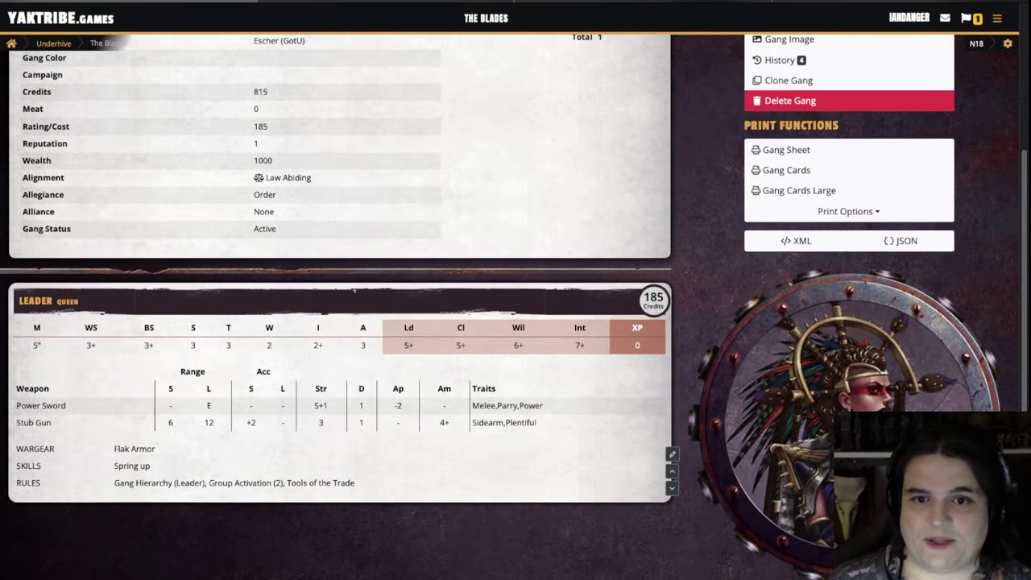
pyautogui.scroll(5, 516, 290)
pyautogui.scroll(-3, 515, 290)
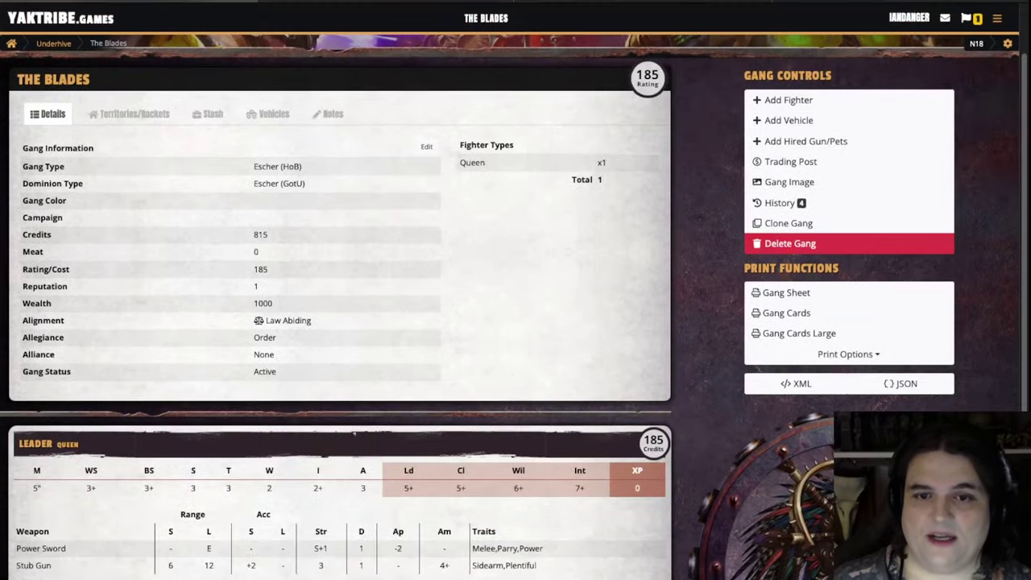
pyautogui.click(788, 120)
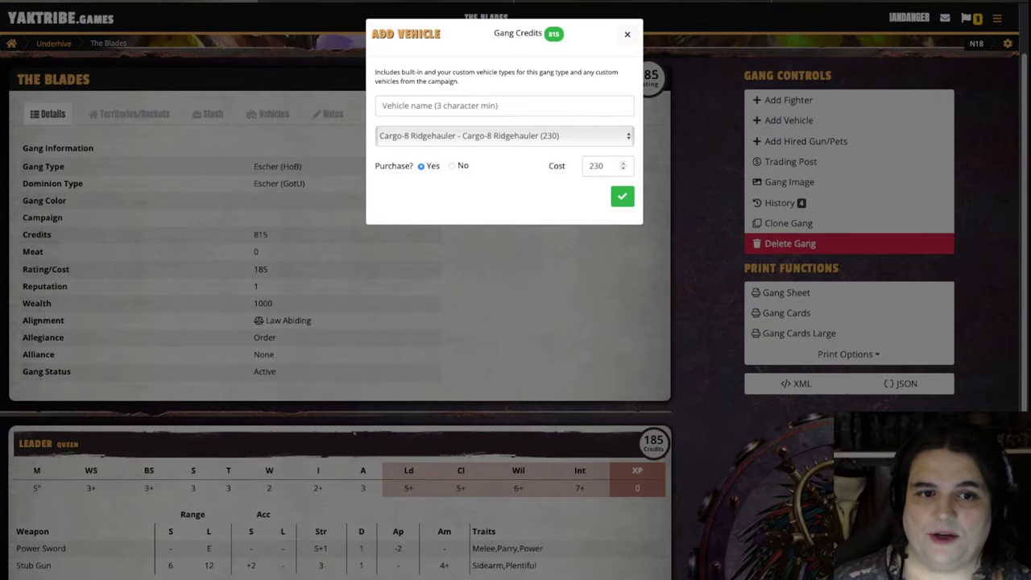
pyautogui.click(384, 106)
pyautogui.write('Wheels')
pyautogui.click(623, 196)
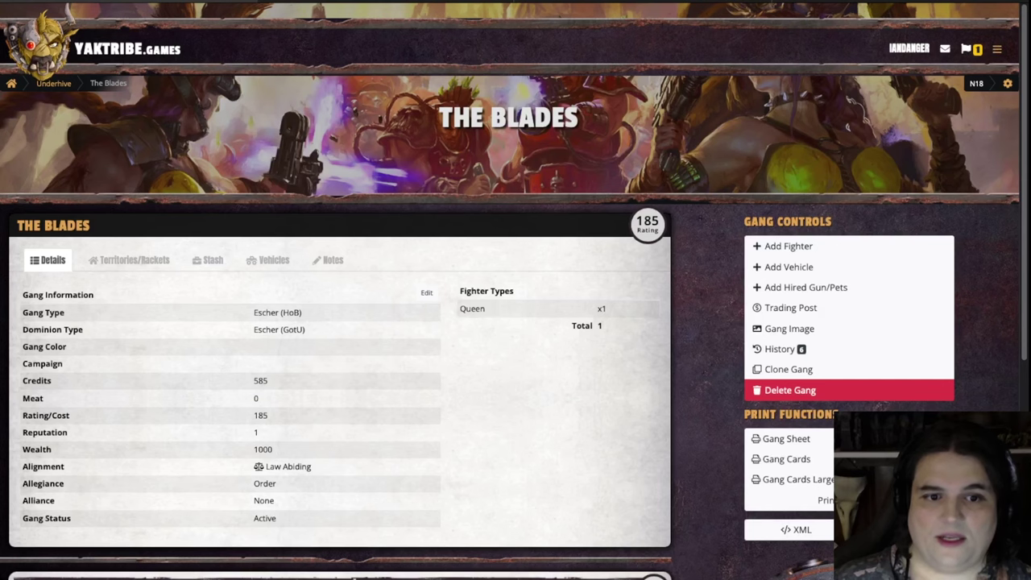
pyautogui.scroll(-3, 515, 322)
pyautogui.scroll(3, 516, 323)
pyautogui.click(268, 260)
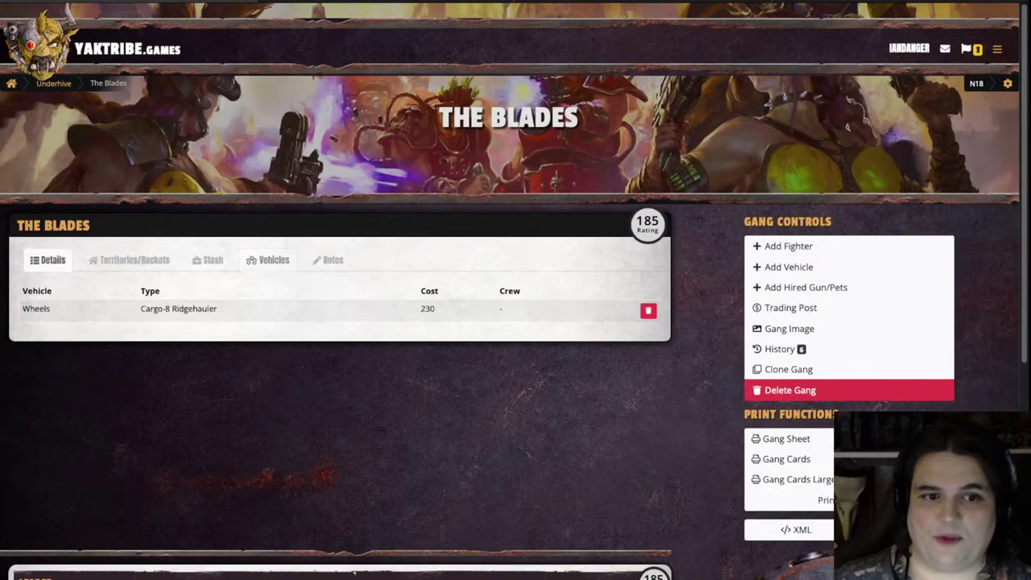
pyautogui.click(48, 260)
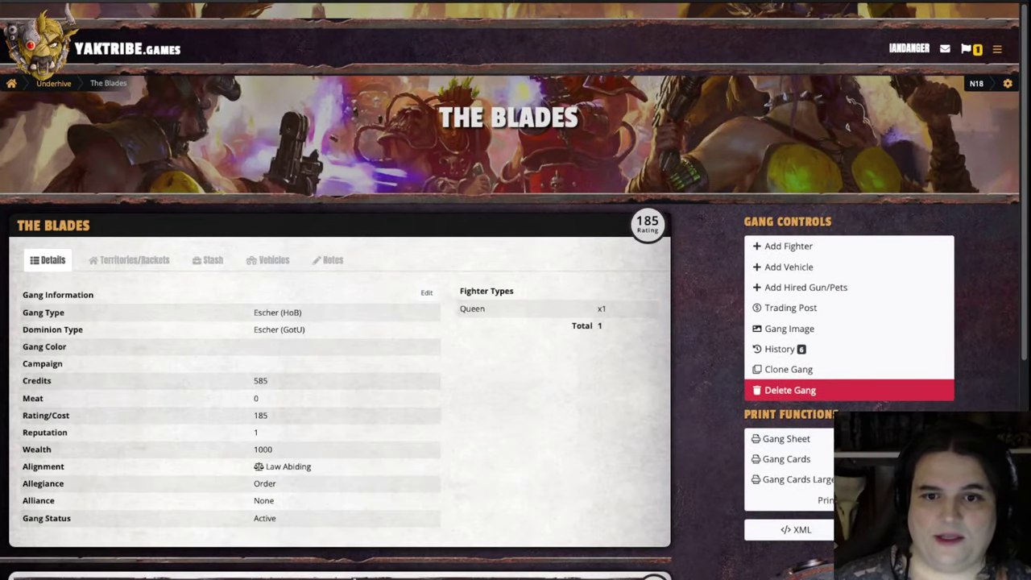
# Step: Hire a Guild of Coin Haulier named Wheels with gang credits
pyautogui.click(788, 246)
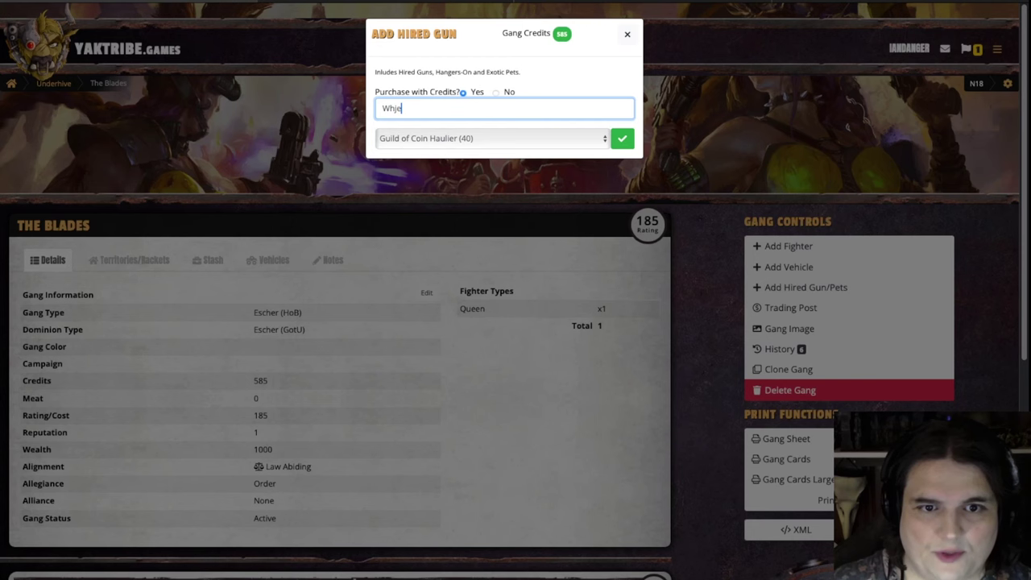
pyautogui.write('eels')
pyautogui.press('Return')
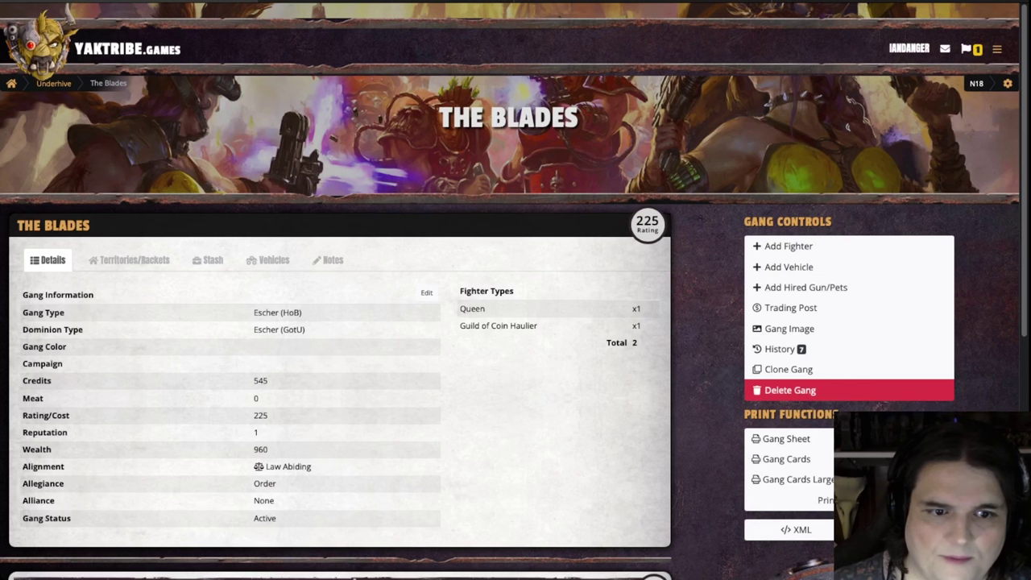
# Step: Assign the Wheels vehicle to the Guild of Coin Haulier crew member
pyautogui.click(268, 260)
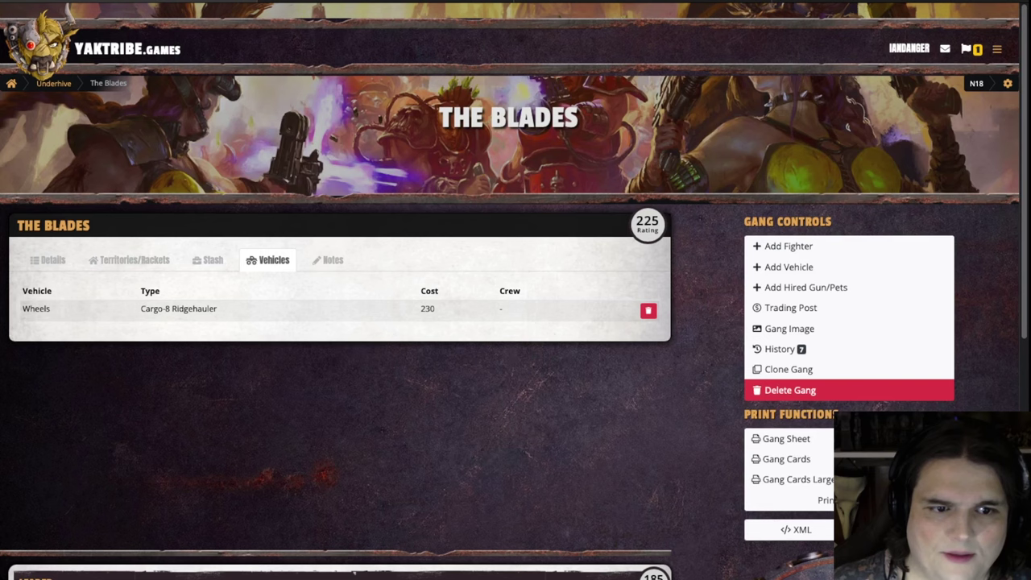
pyautogui.click(48, 260)
pyautogui.scroll(-5, 338, 363)
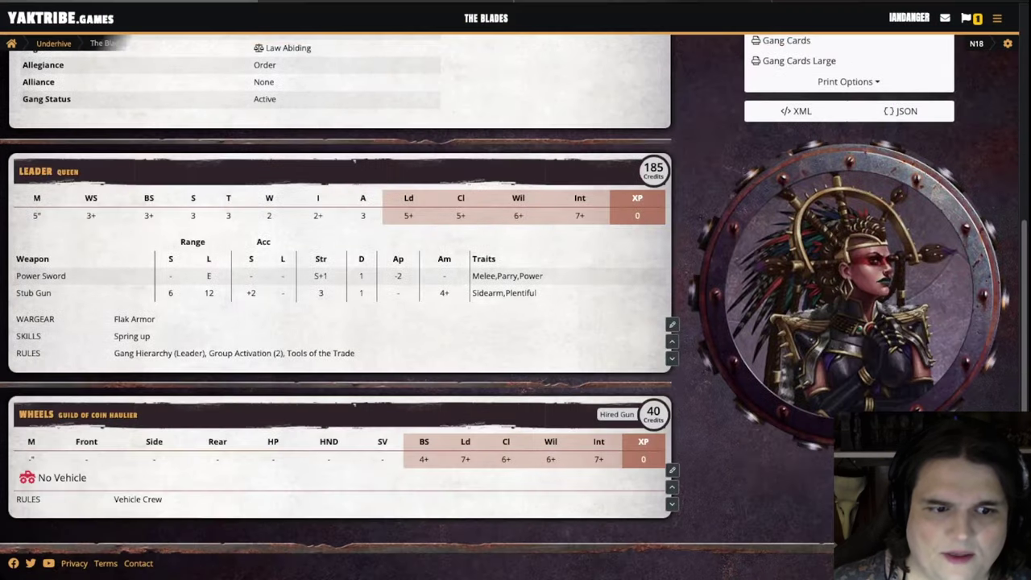
pyautogui.click(672, 470)
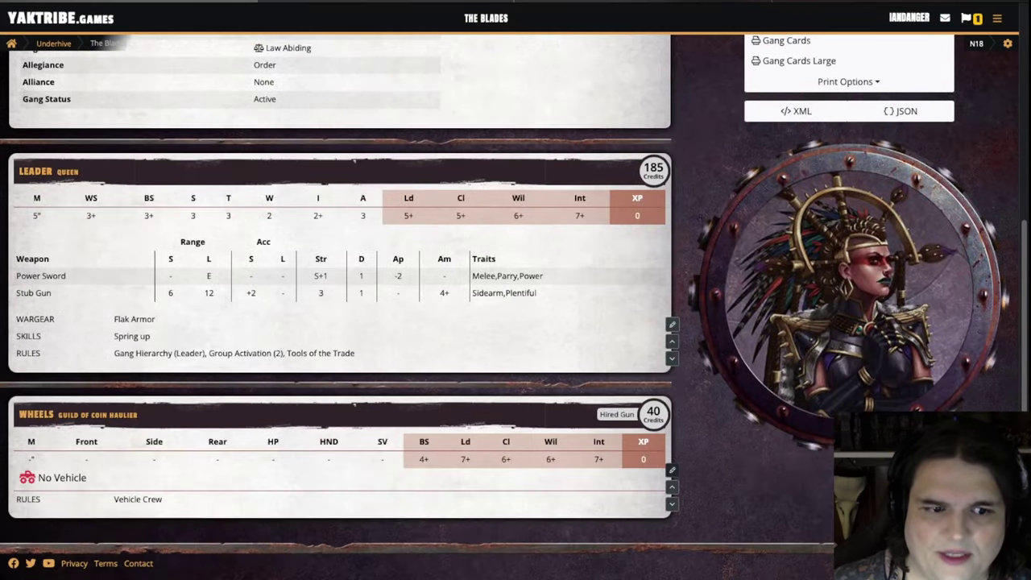
pyautogui.click(448, 315)
pyautogui.click(514, 71)
pyautogui.click(484, 86)
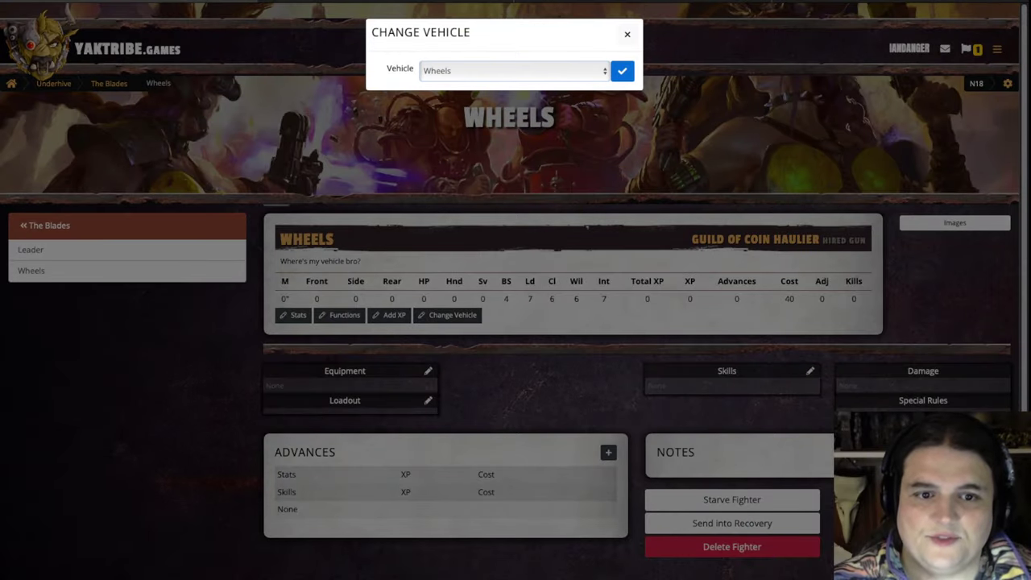
pyautogui.press('Return')
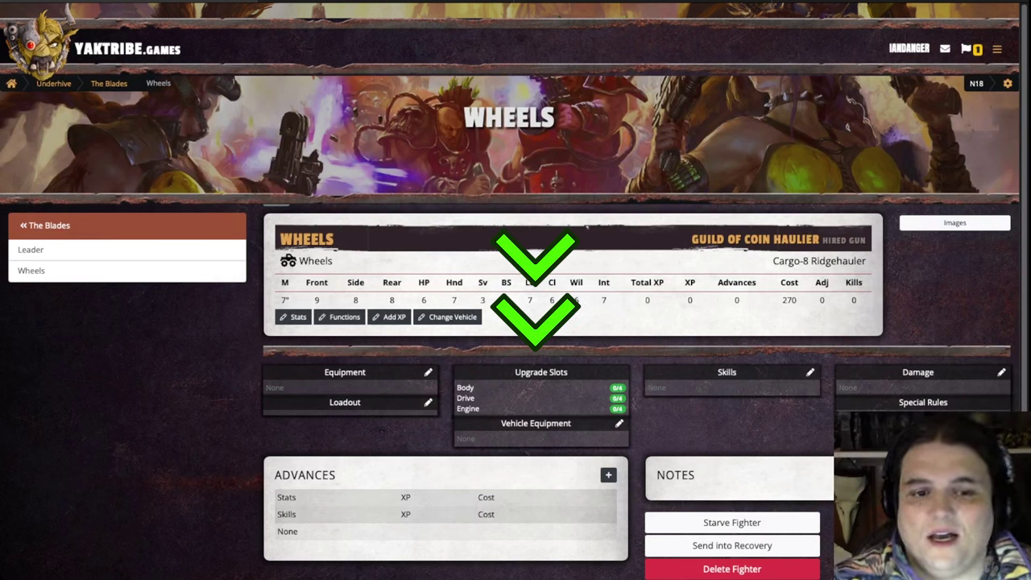
# Step: Examine the engine and body upgrades available in the equipment list for Wheels
pyautogui.click(428, 373)
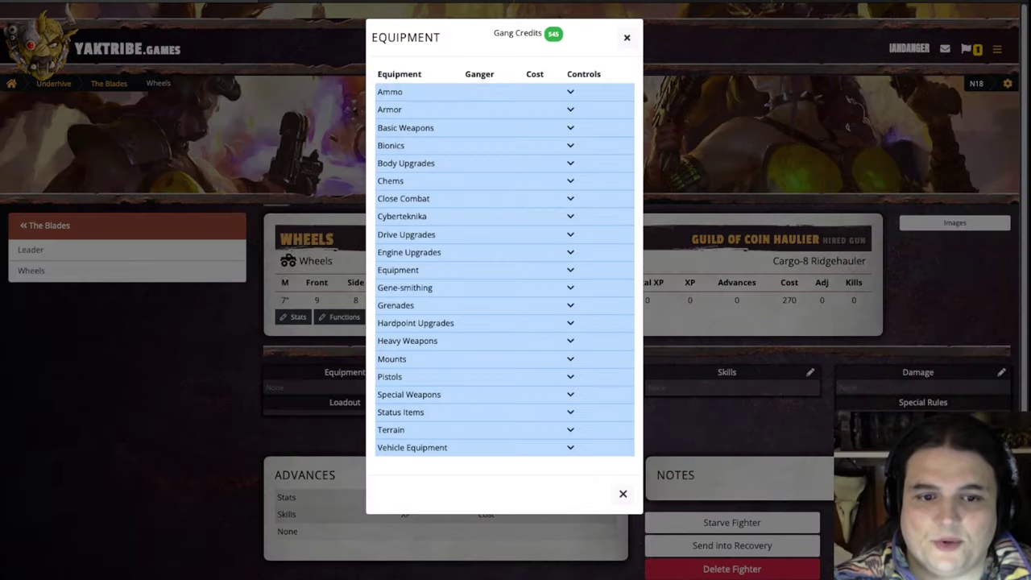
pyautogui.click(571, 252)
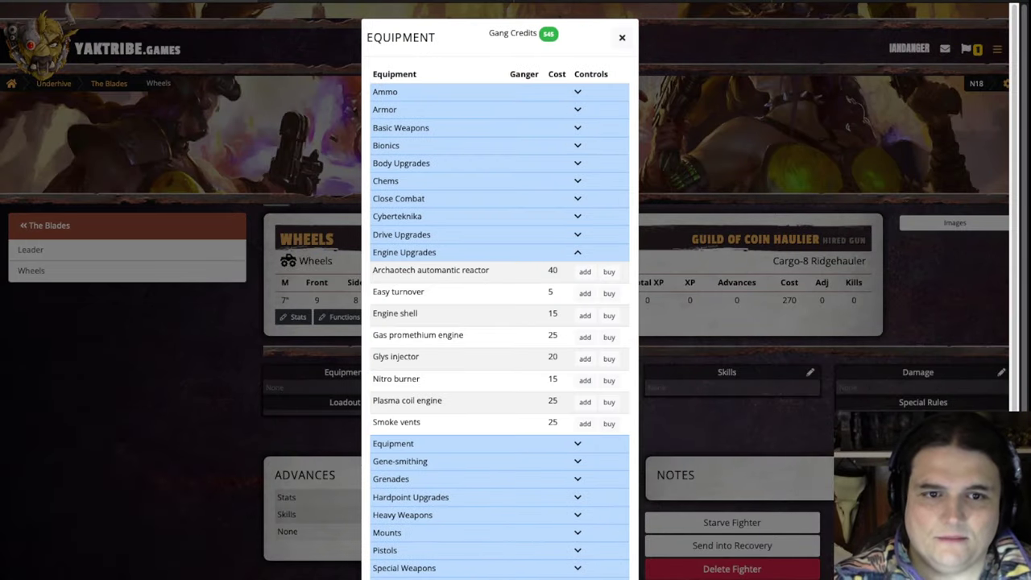
pyautogui.click(577, 163)
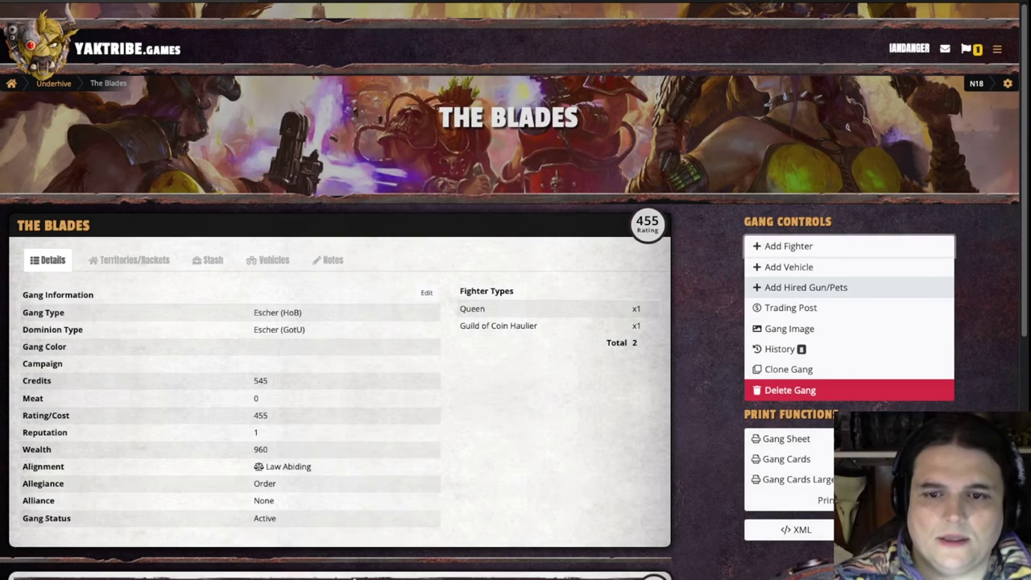
# Step: Add a Caryatid exotic pet named Lil Bub to The Blades
pyautogui.click(806, 287)
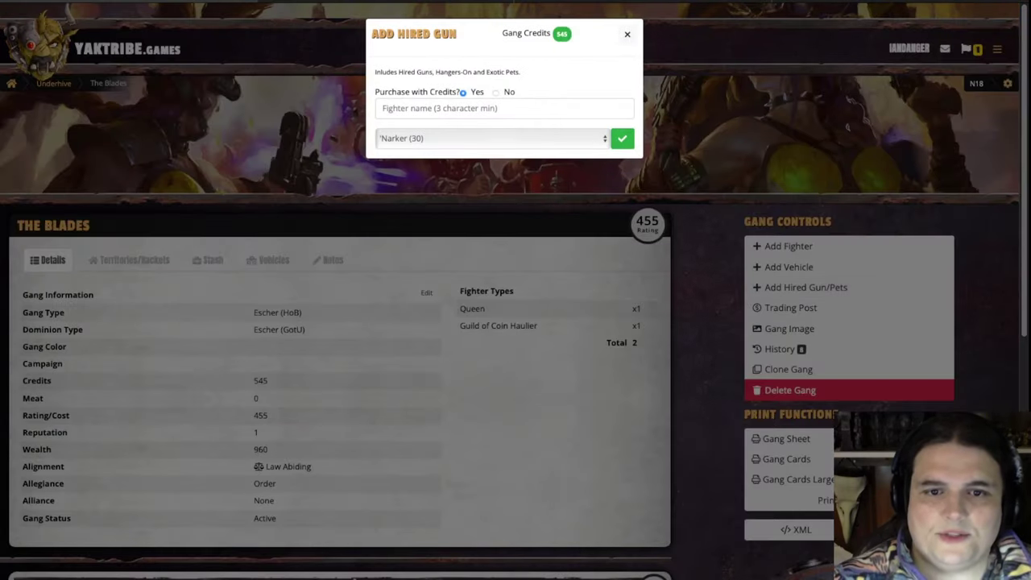
pyautogui.click(492, 138)
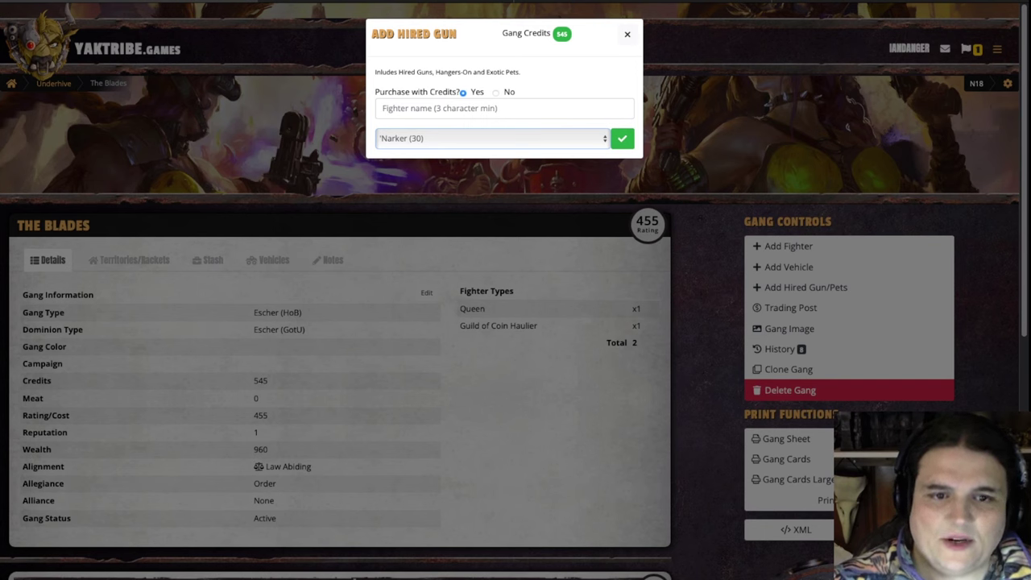
pyautogui.click(492, 139)
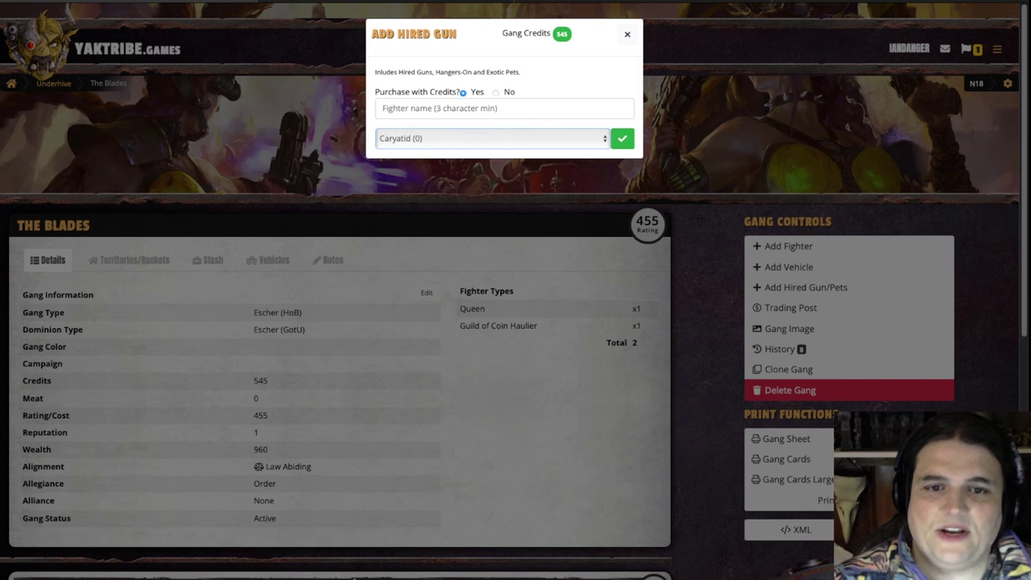
pyautogui.click(505, 109)
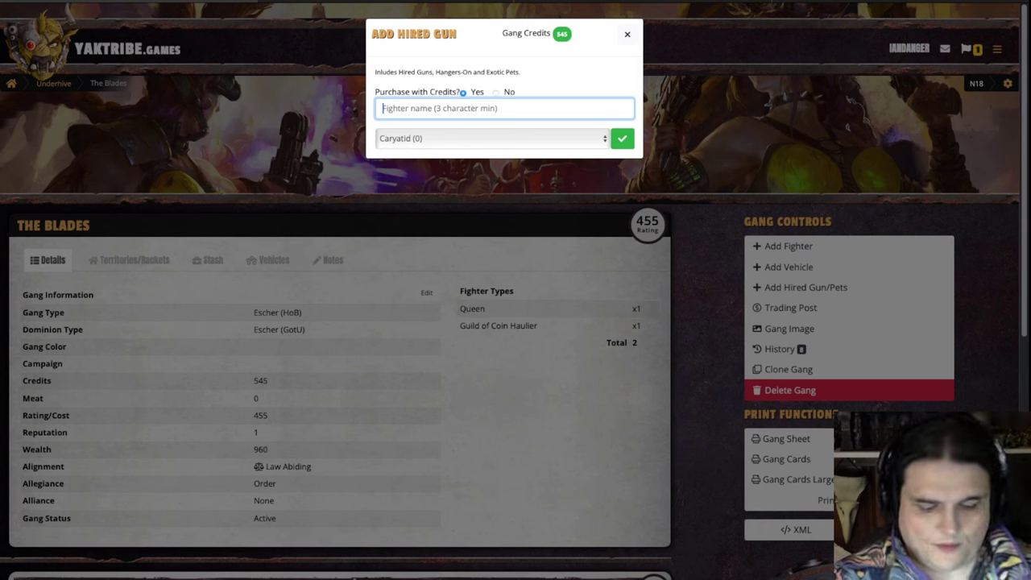
pyautogui.write('Lil Bub')
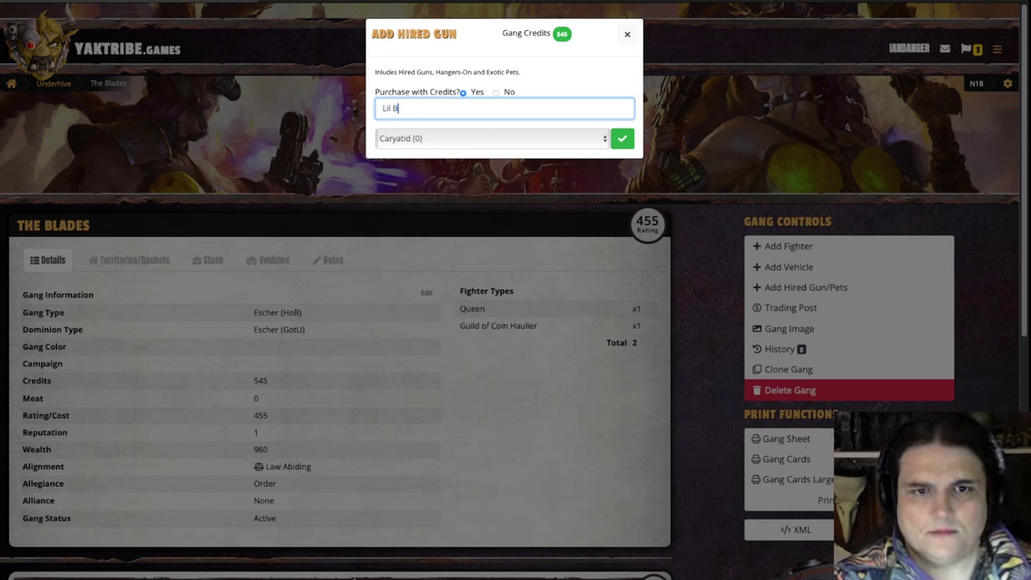
pyautogui.press('Return')
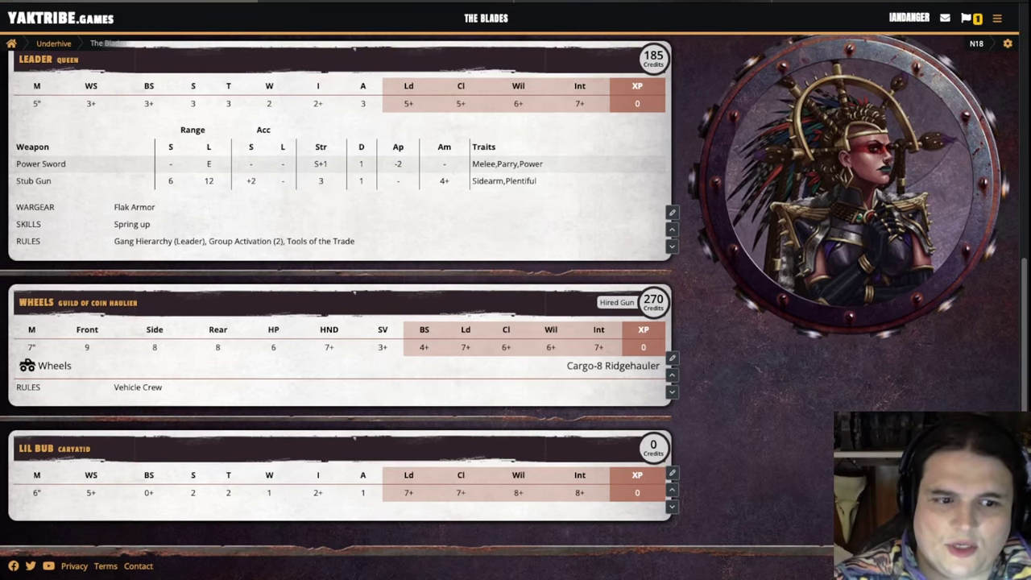
# Step: Add the Caryatid status item to the leader's equipment without buying it and review the gang's fighter cards
pyautogui.scroll(1, 515, 306)
pyautogui.click(672, 281)
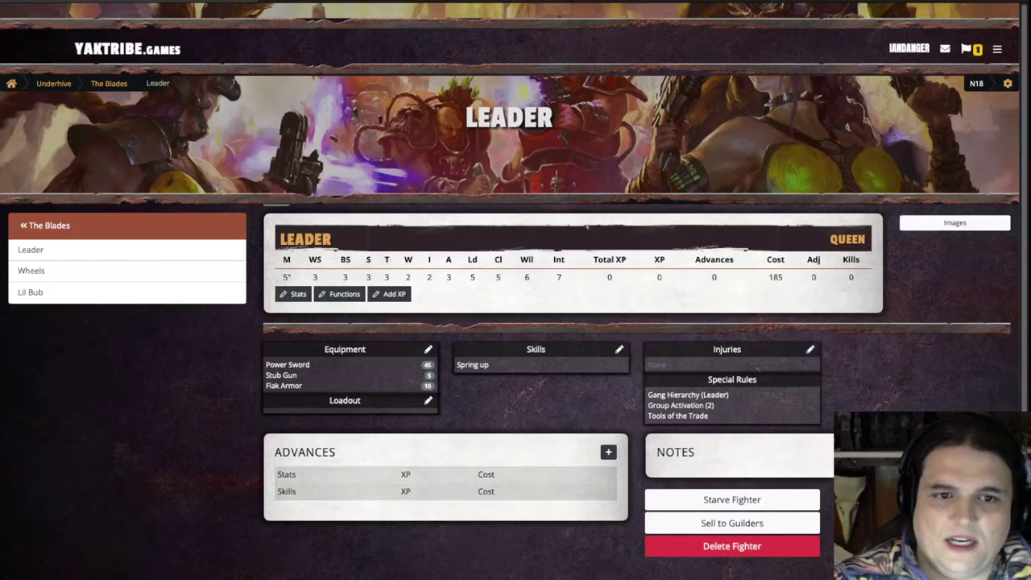
pyautogui.click(428, 349)
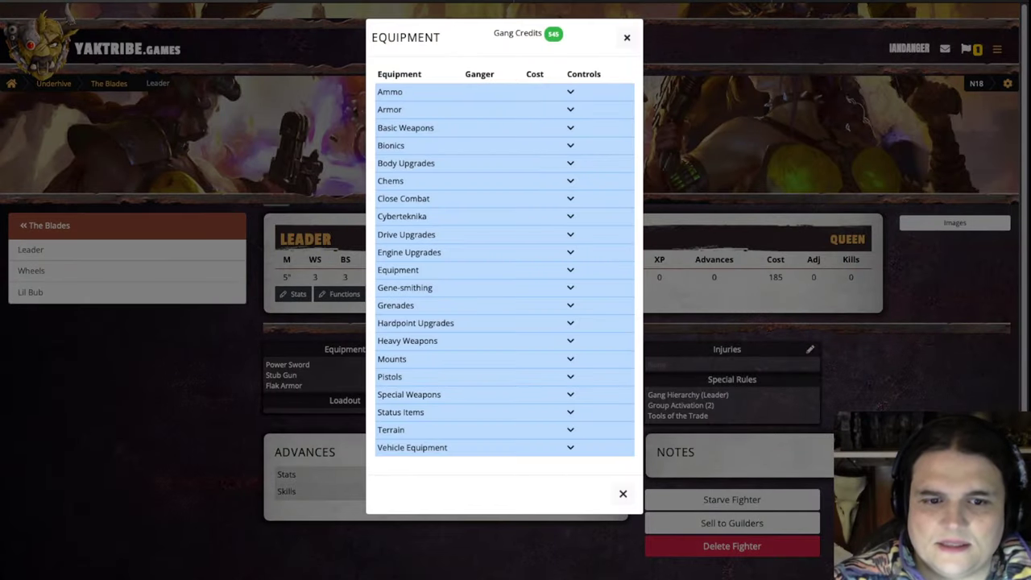
pyautogui.click(571, 412)
pyautogui.scroll(-1, 575, 391)
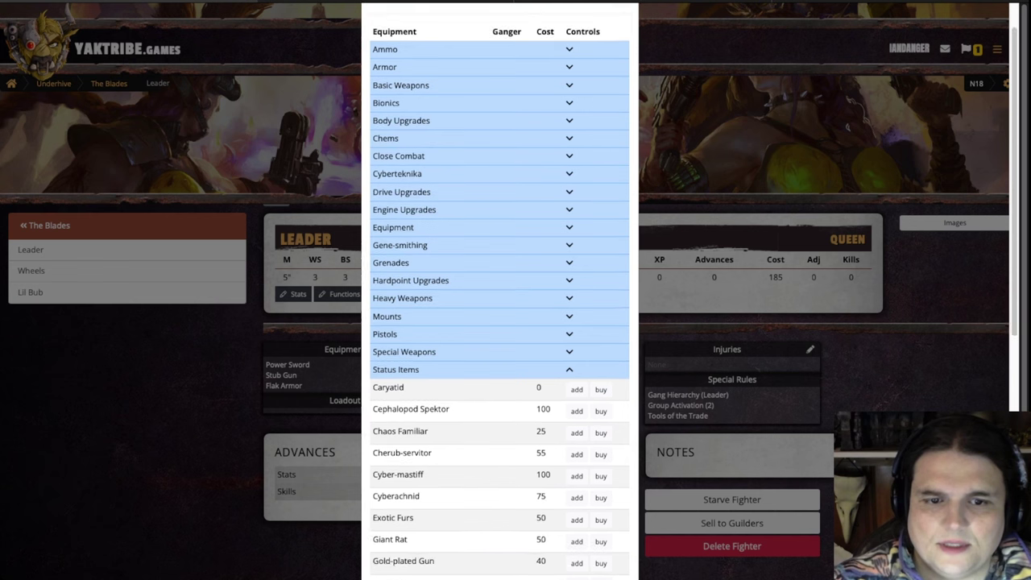
pyautogui.click(577, 389)
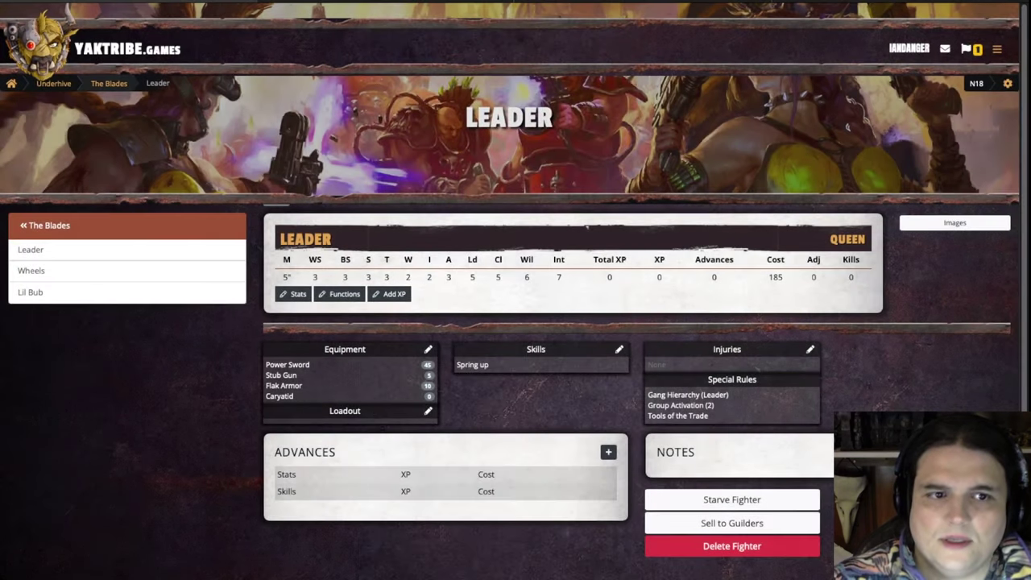
pyautogui.click(109, 84)
pyautogui.scroll(-5, 338, 322)
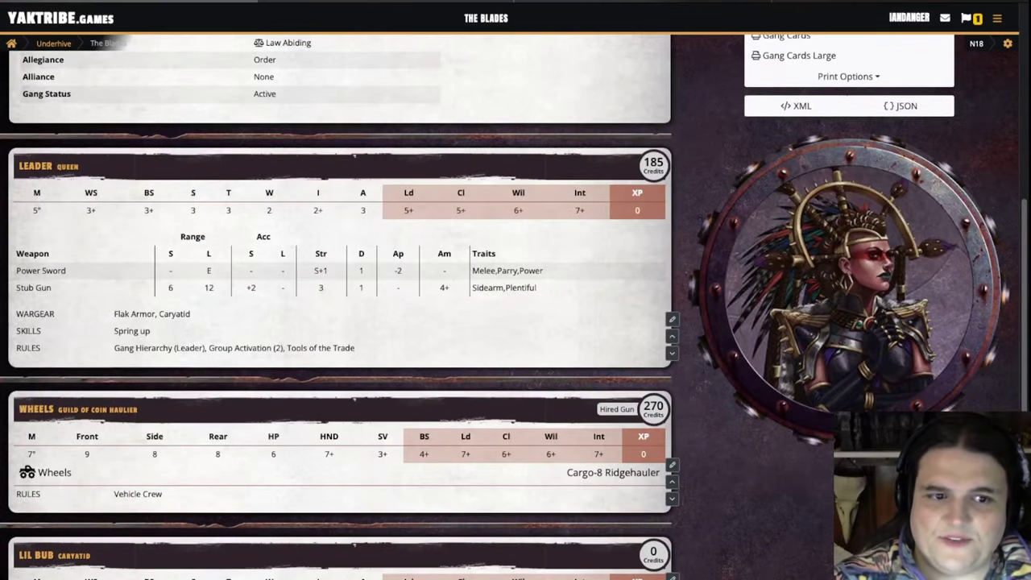
pyautogui.scroll(-2, 338, 322)
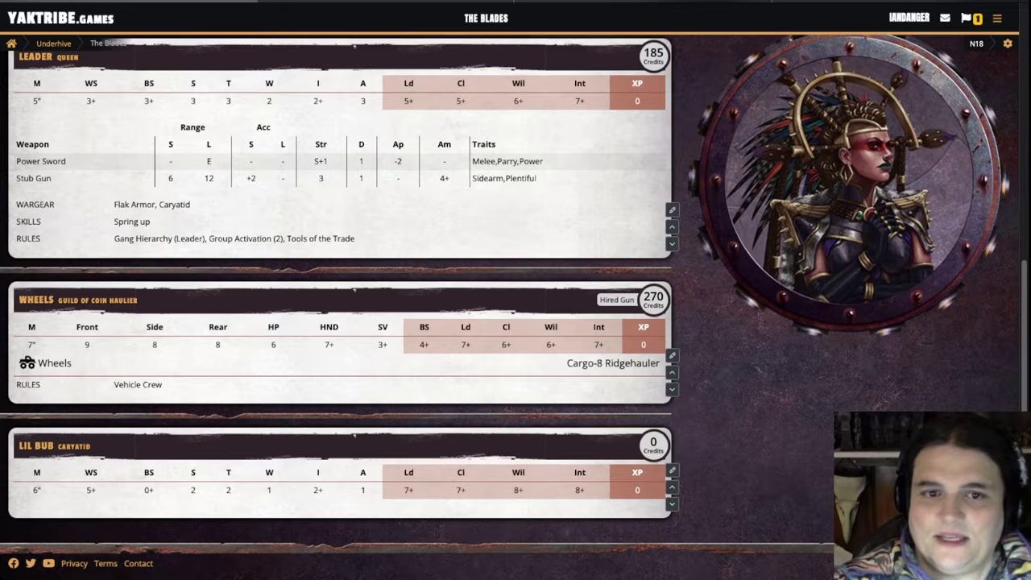
# Step: Hire an Ammo-Jack hanger-on named Betty bullets for The Blades, purchased with gang credits
pyautogui.scroll(3, 338, 322)
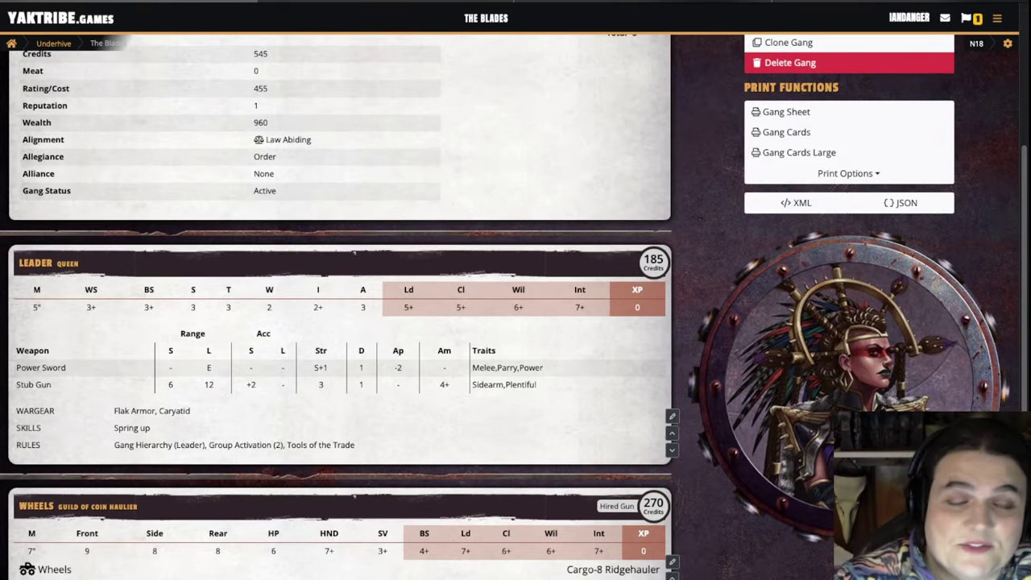
pyautogui.scroll(5, 838, 278)
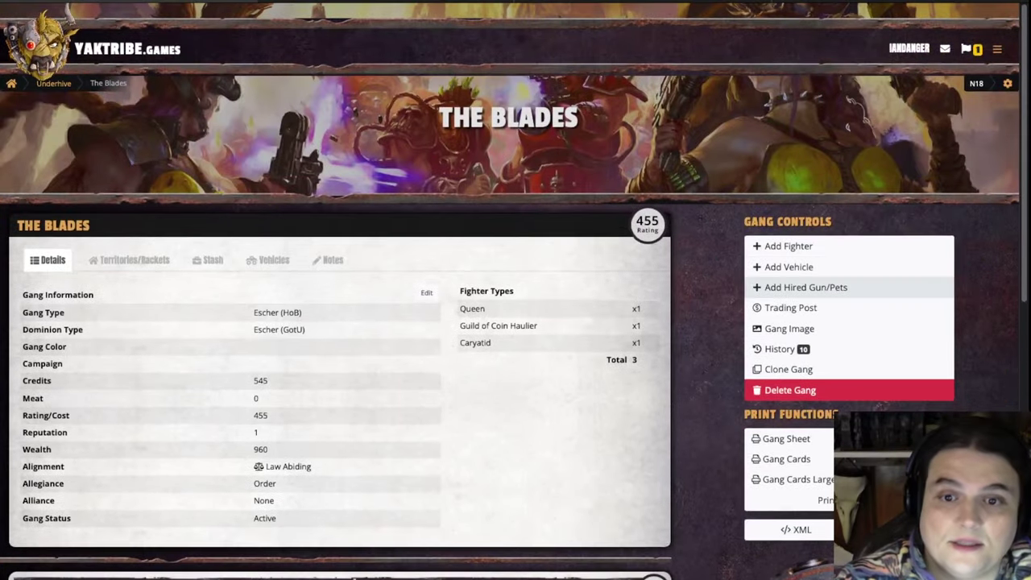
pyautogui.click(806, 287)
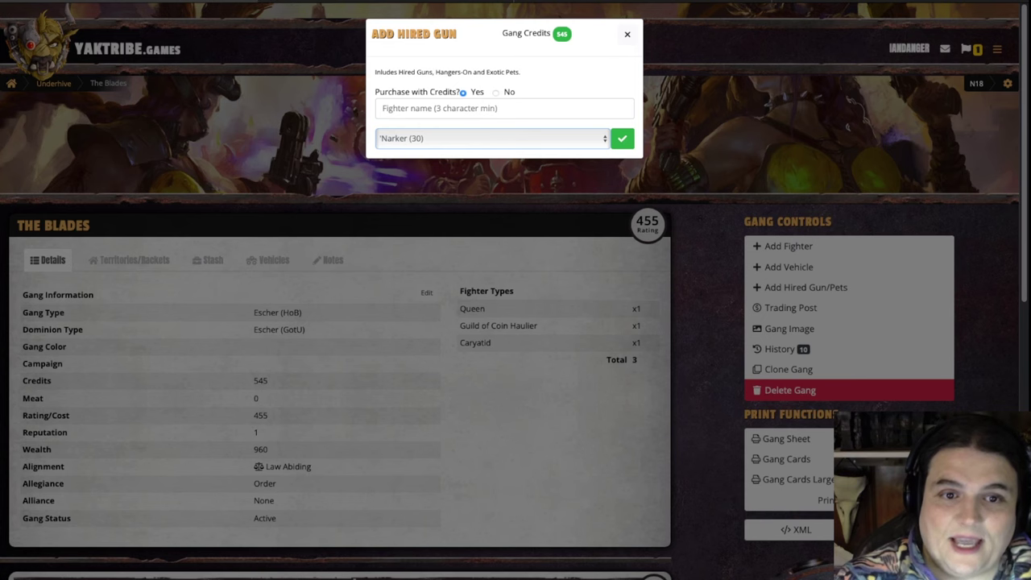
pyautogui.click(451, 152)
pyautogui.click(504, 109)
pyautogui.write('betty bullets')
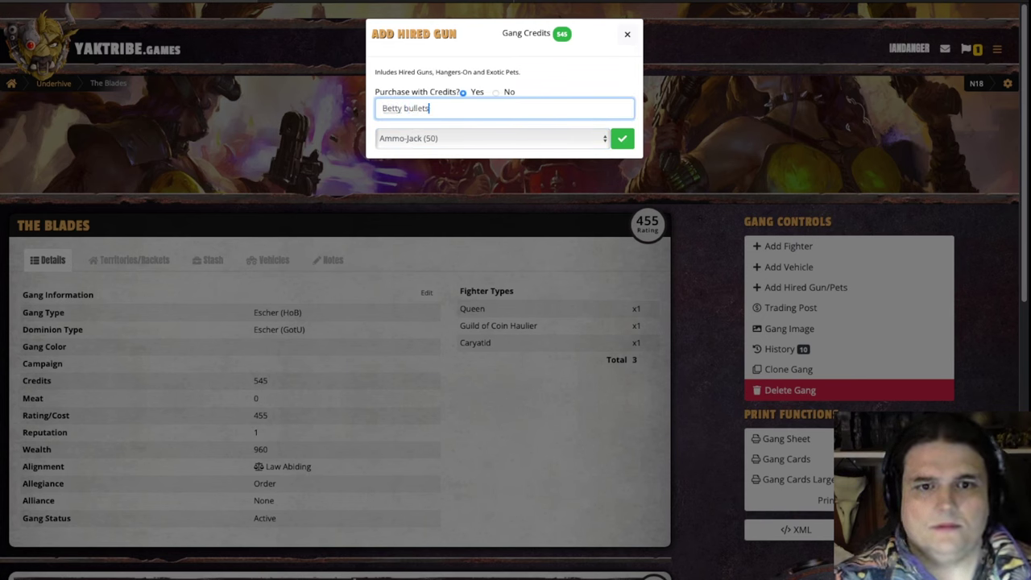
pyautogui.press('Return')
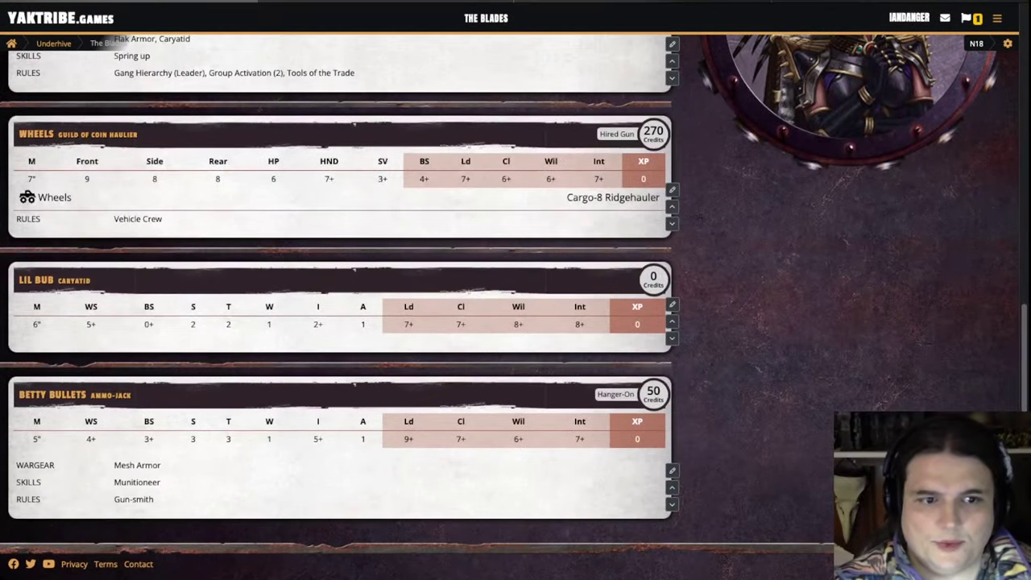
# Step: Buy an Escher Khimerix named Fluffy for The Blades using gang credits
pyautogui.scroll(10, 790, 267)
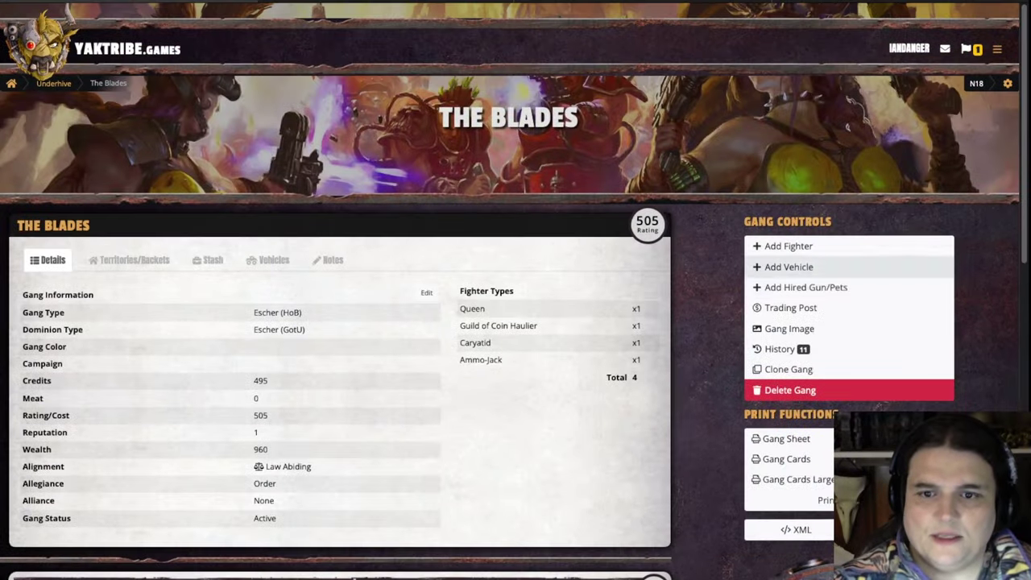
pyautogui.click(805, 287)
pyautogui.click(492, 138)
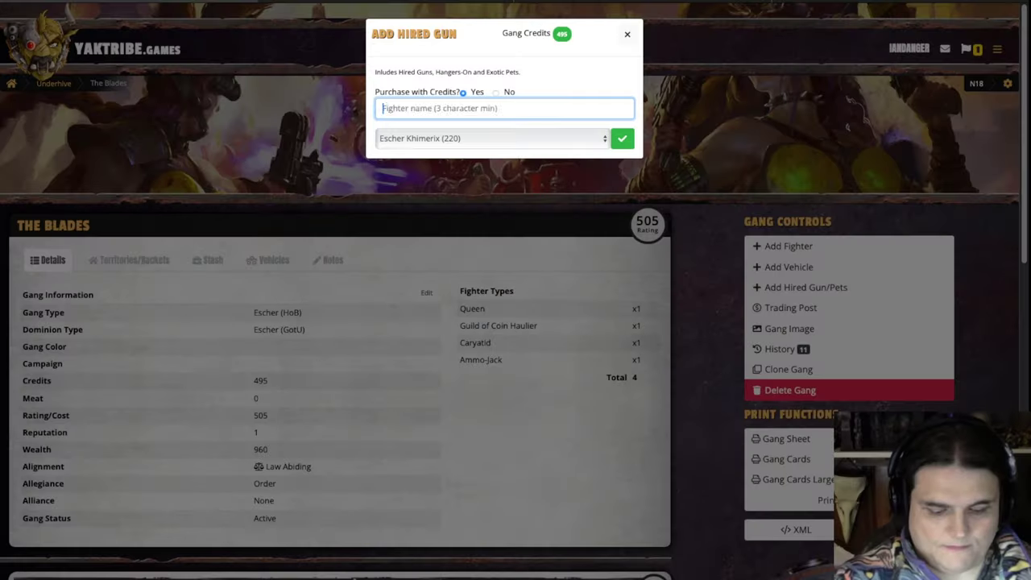
pyautogui.write('Fluffy')
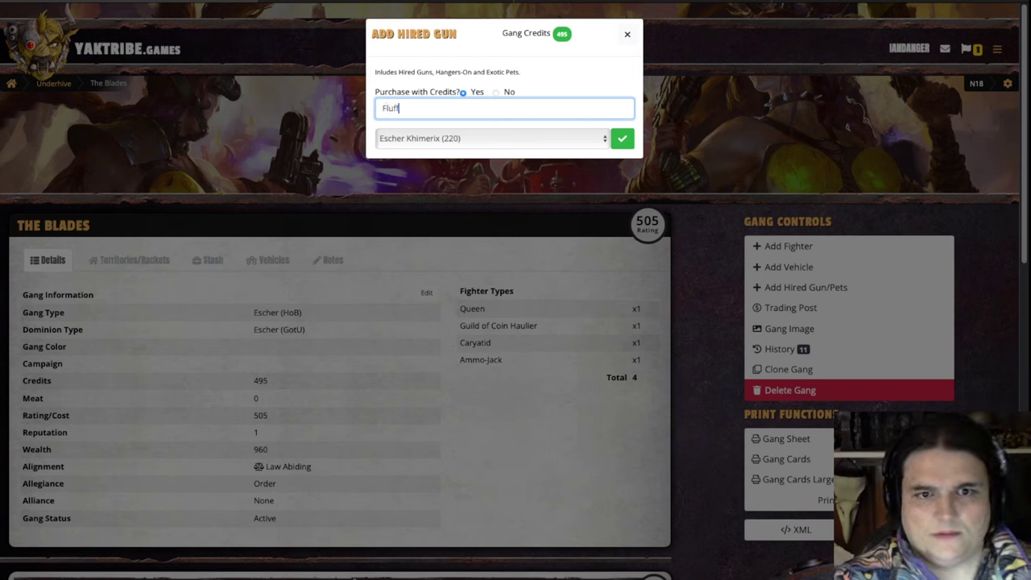
pyautogui.press('Return')
# Step: Replace Fluffy's Chemical Cloud Breath with Gaseous Eruption Breath without paying credits for it
pyautogui.scroll(-10, 339, 322)
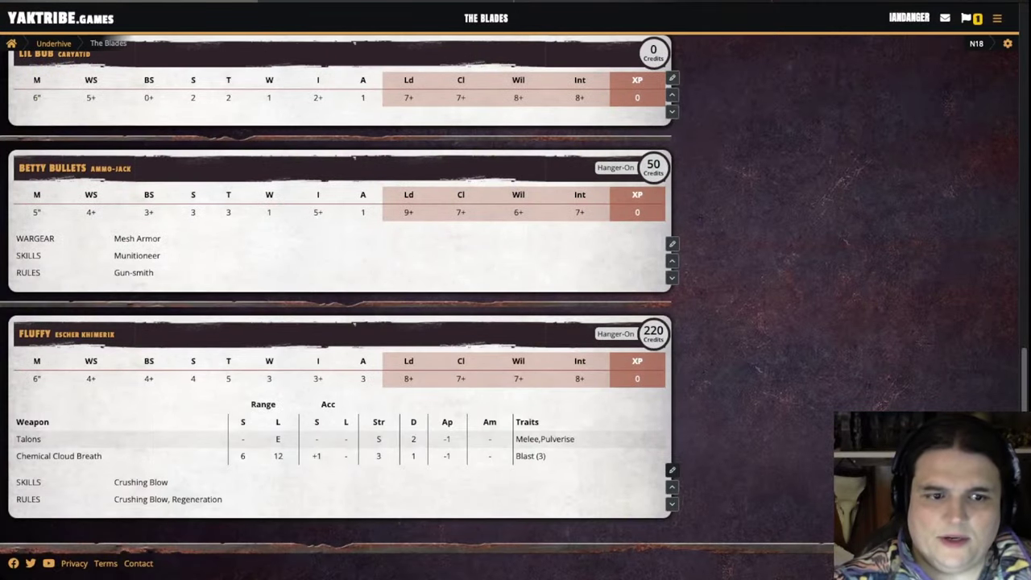
pyautogui.click(672, 470)
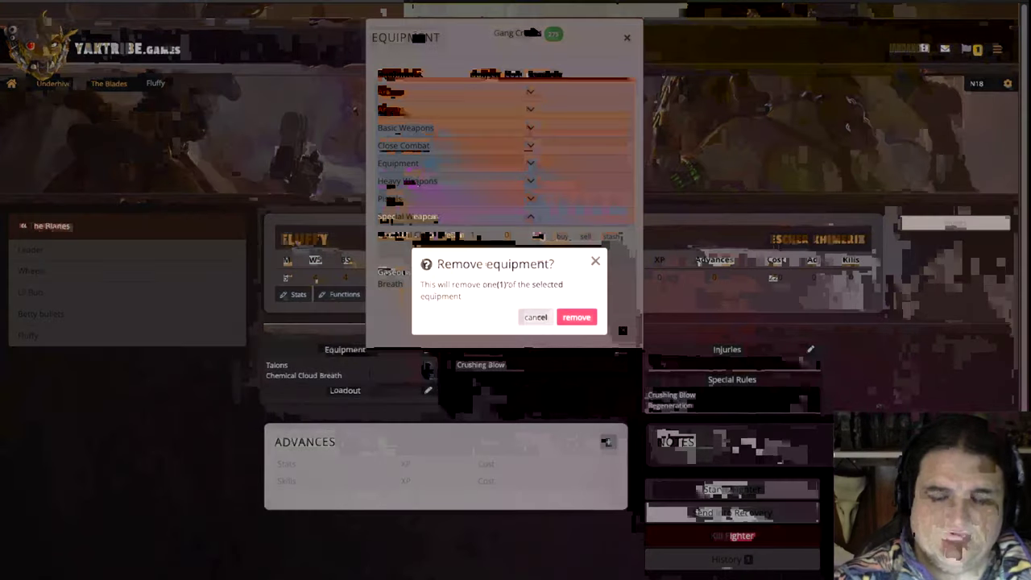
pyautogui.click(534, 316)
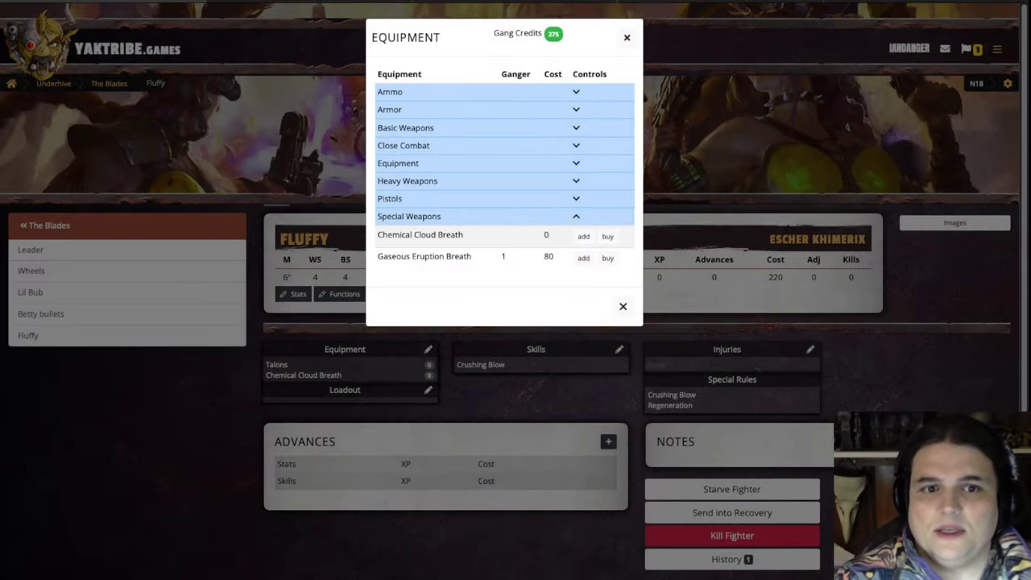
# Step: Add Flak Armor and Razor-sharp Talons to Fluffy's equipment without buying them, and return to the gang's page
pyautogui.click(576, 109)
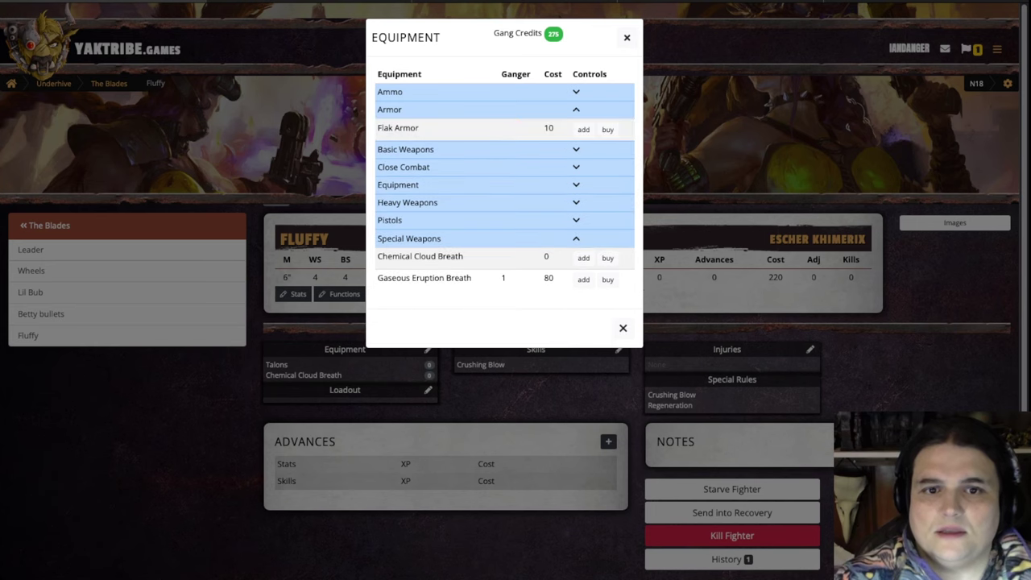
pyautogui.click(576, 110)
pyautogui.click(576, 92)
pyautogui.click(576, 92)
pyautogui.click(576, 92)
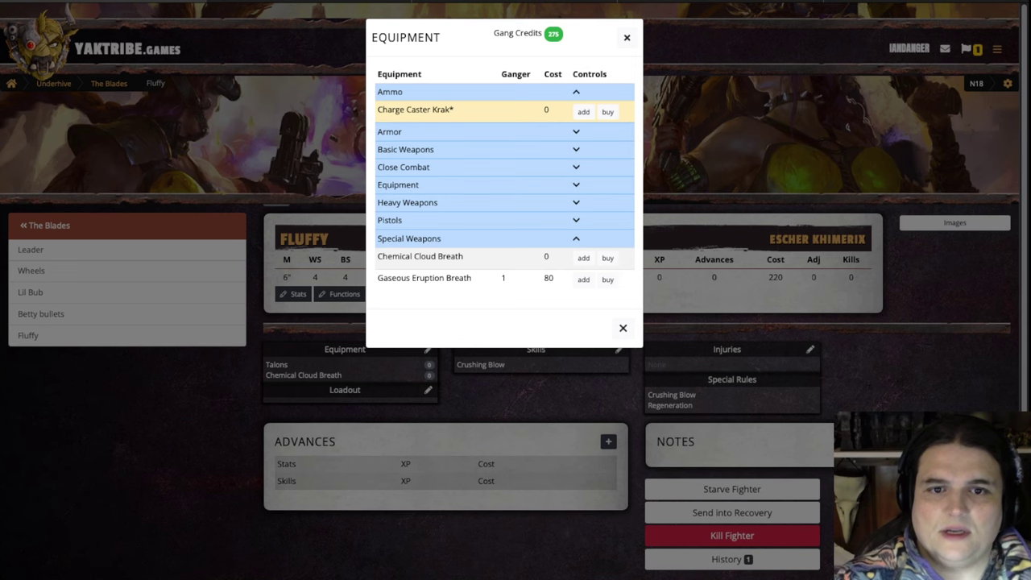
pyautogui.click(576, 128)
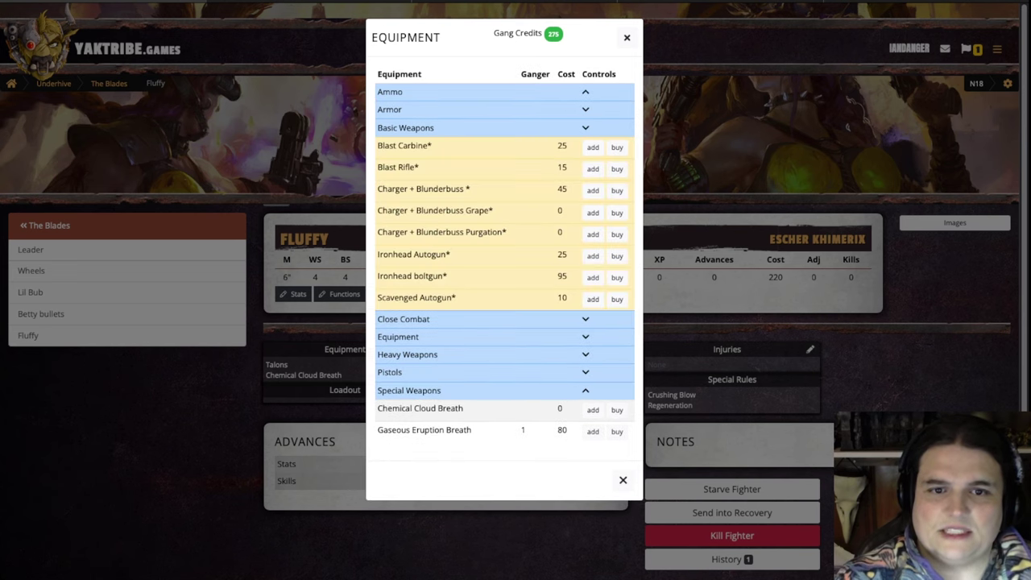
pyautogui.click(576, 127)
pyautogui.click(576, 145)
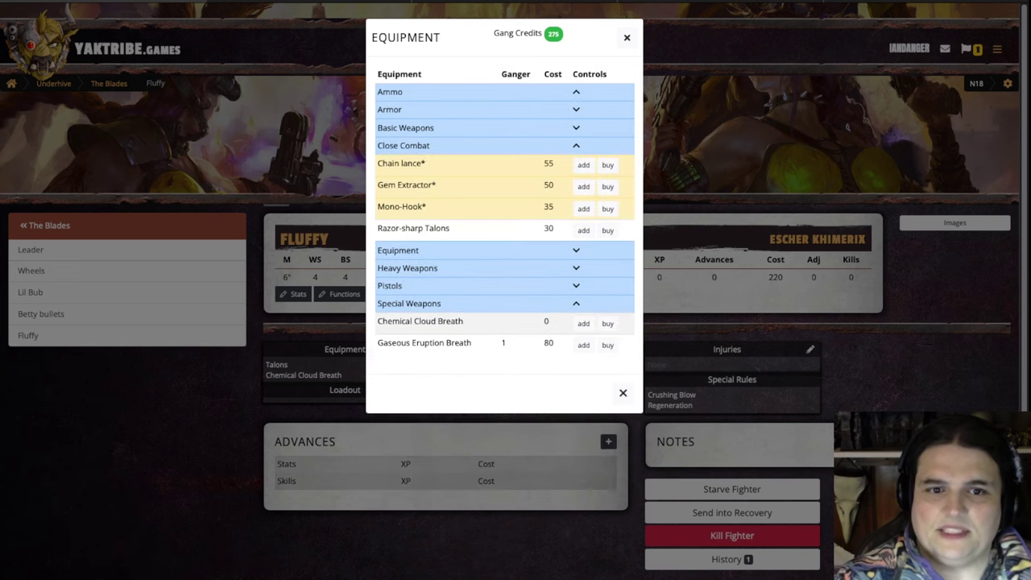
pyautogui.click(583, 231)
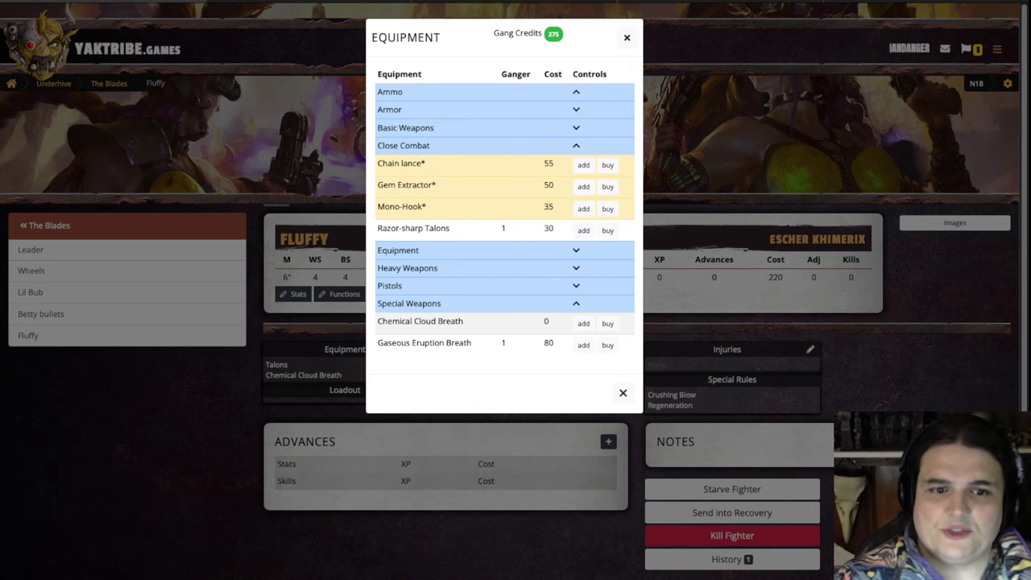
pyautogui.hotkey('alt', 'Left')
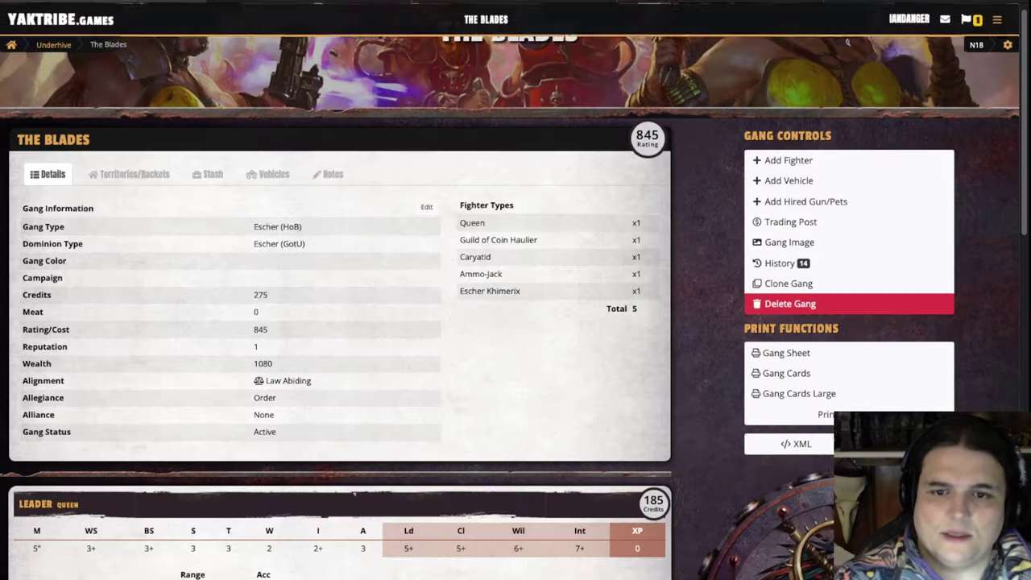
# Step: Check which gallery images can be chosen as the gang image, without selecting one
pyautogui.scroll(2, 515, 290)
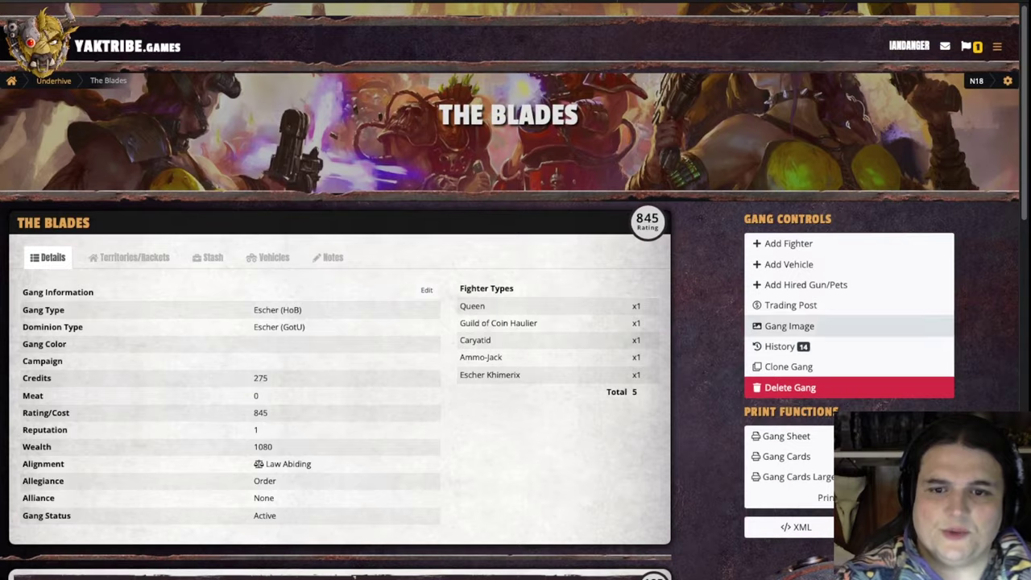
pyautogui.click(790, 325)
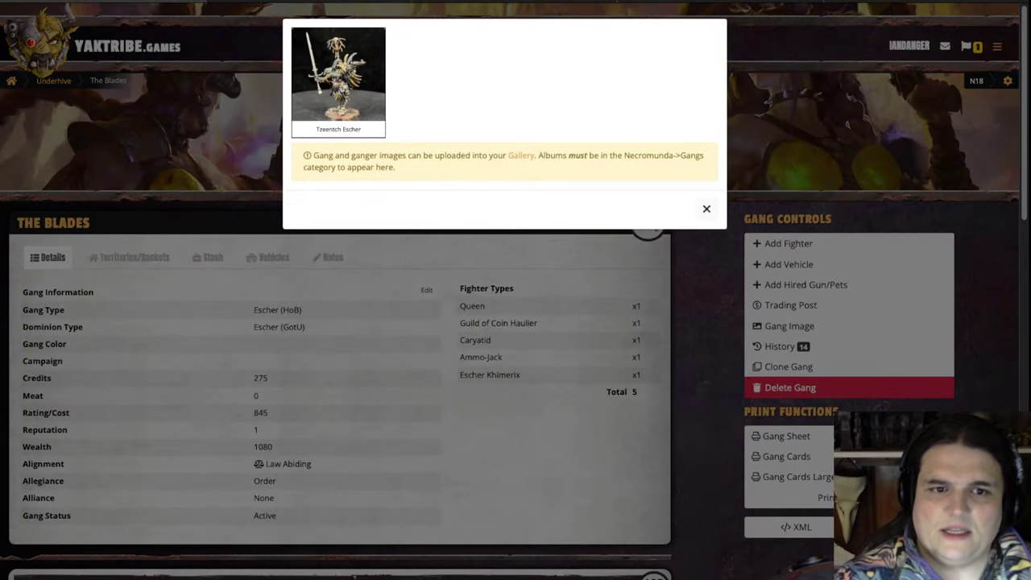
pyautogui.click(706, 209)
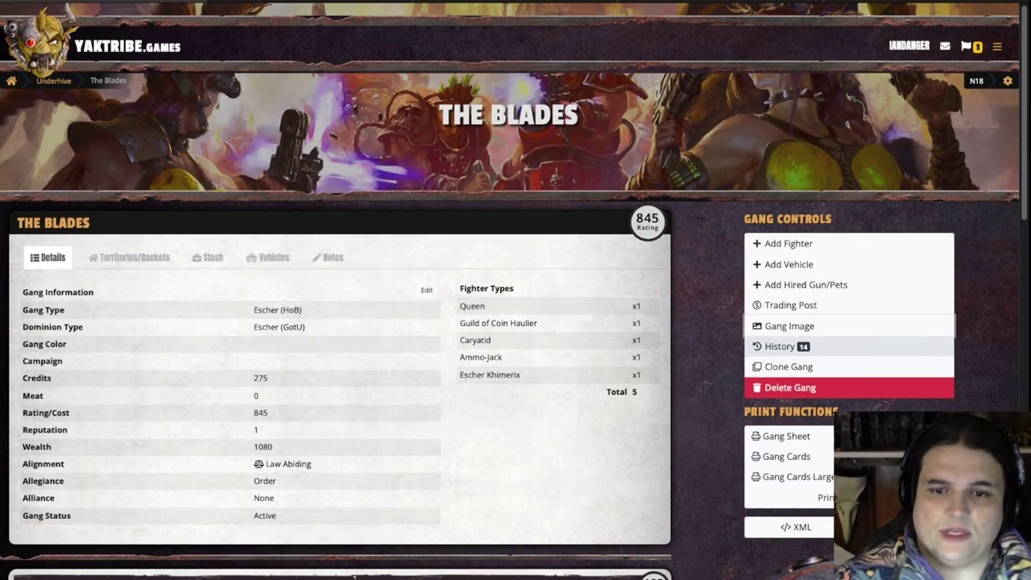
# Step: Filter the Trading Post to rarity 8 and legality 2 and browse its armor, basic weapons and close combat items
pyautogui.click(790, 304)
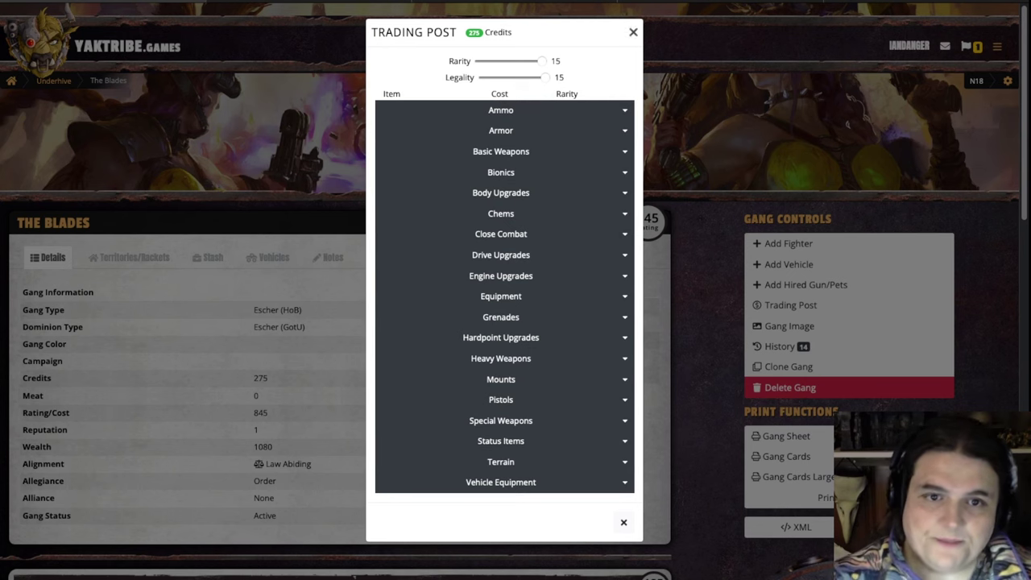
pyautogui.moveTo(542, 61); pyautogui.dragTo(485, 61)
pyautogui.moveTo(546, 77); pyautogui.dragTo(511, 61)
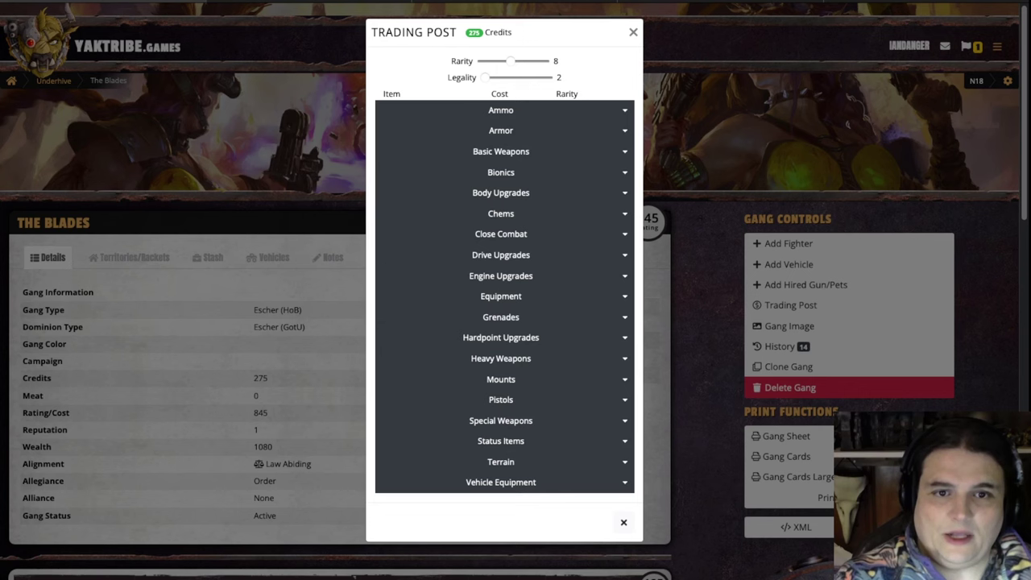
pyautogui.click(501, 130)
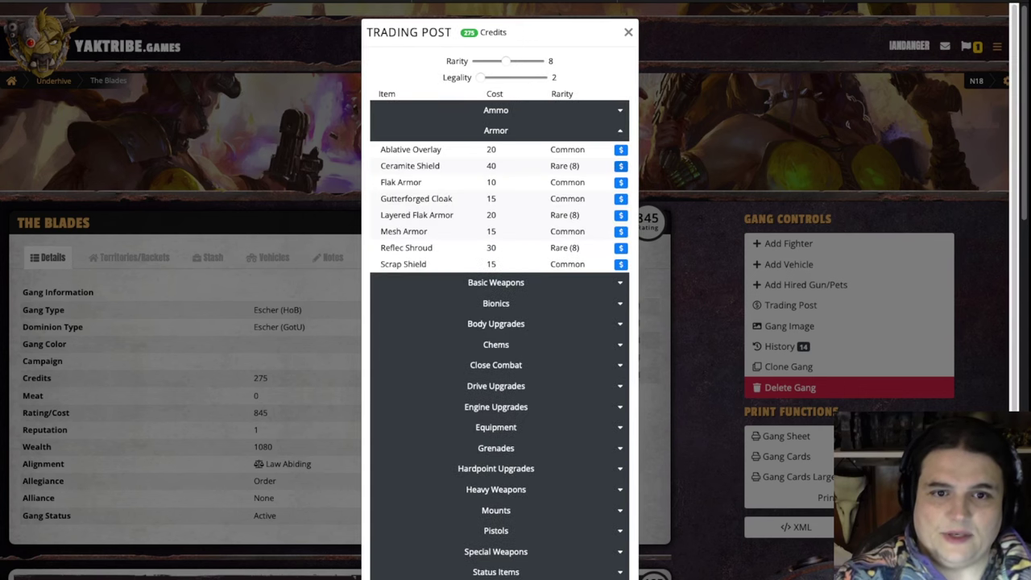
pyautogui.click(495, 282)
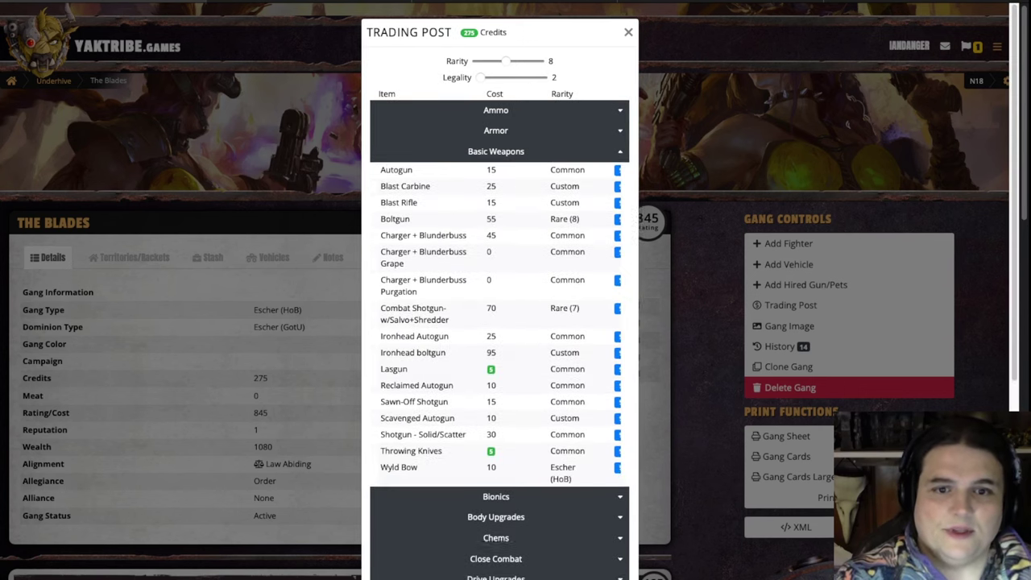
pyautogui.click(493, 558)
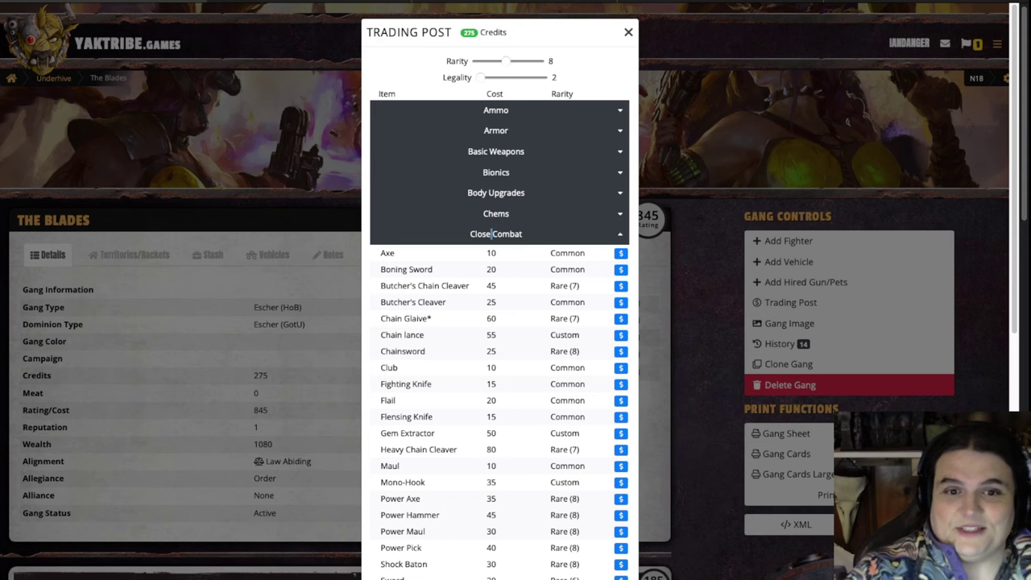
pyautogui.click(628, 31)
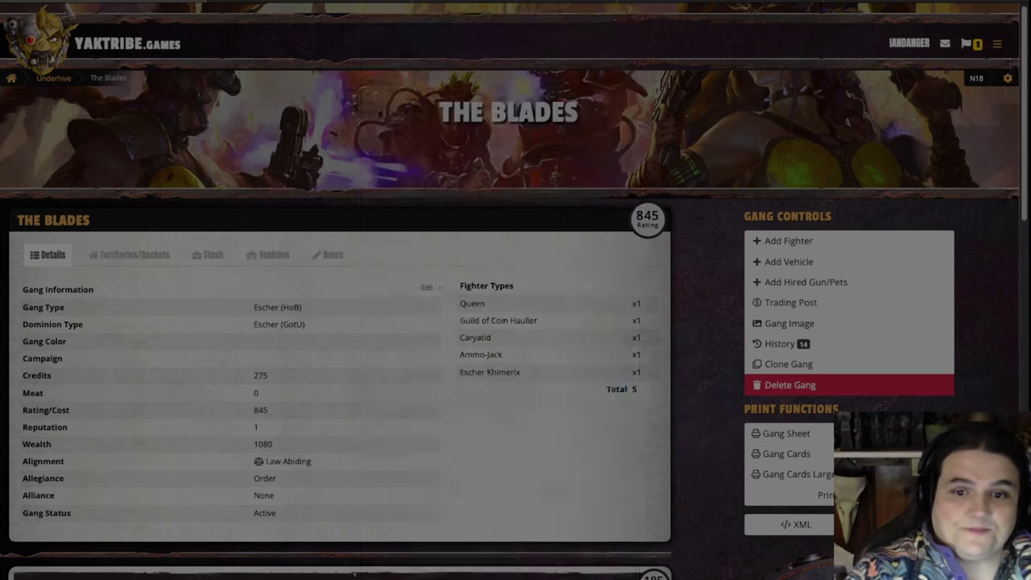
# Step: Review the gang's fighter cards and its territories and rackets
pyautogui.scroll(-2, 515, 322)
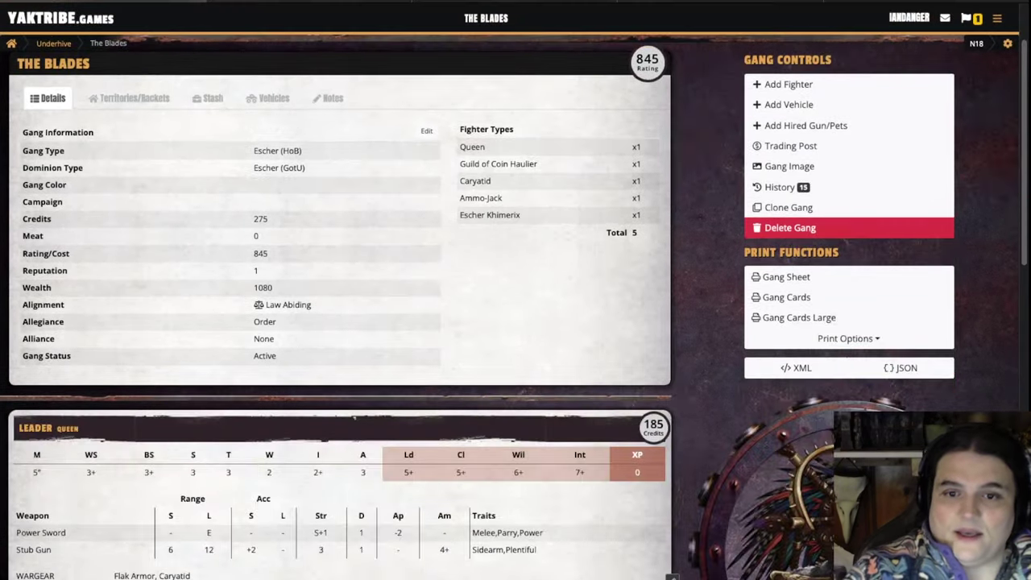
pyautogui.scroll(-10, 338, 323)
pyautogui.scroll(4, 339, 323)
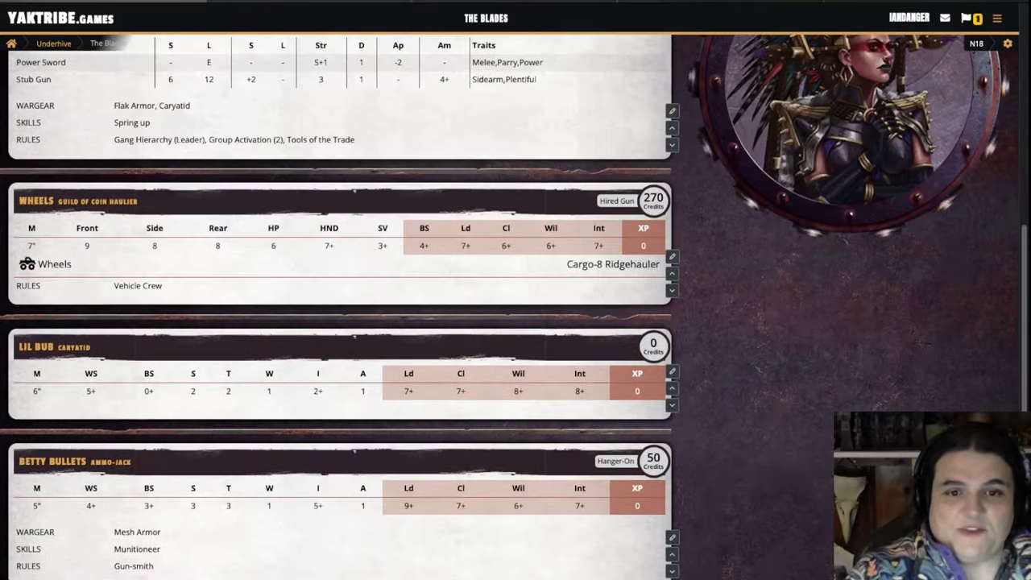
pyautogui.scroll(7, 338, 322)
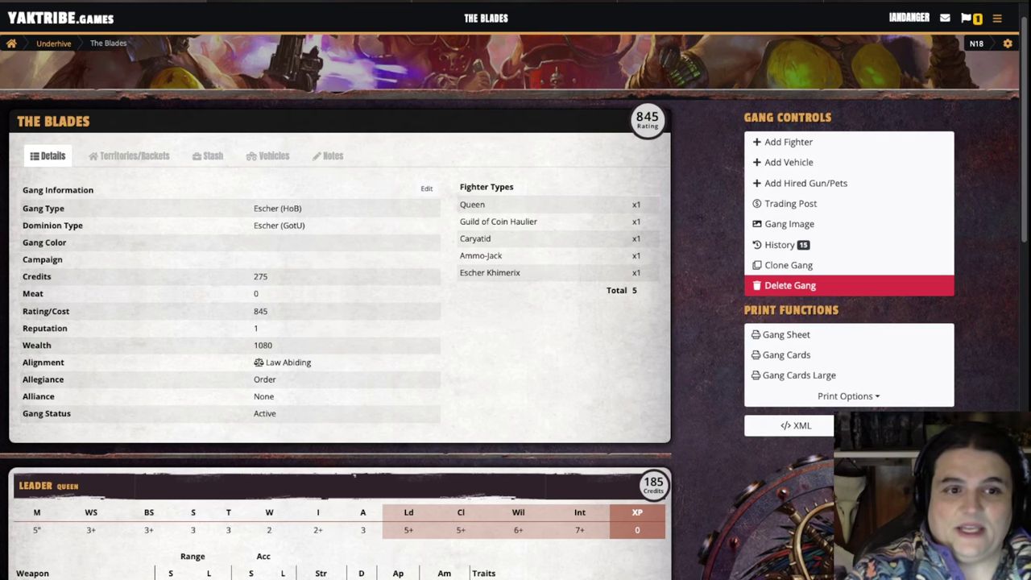
pyautogui.click(130, 156)
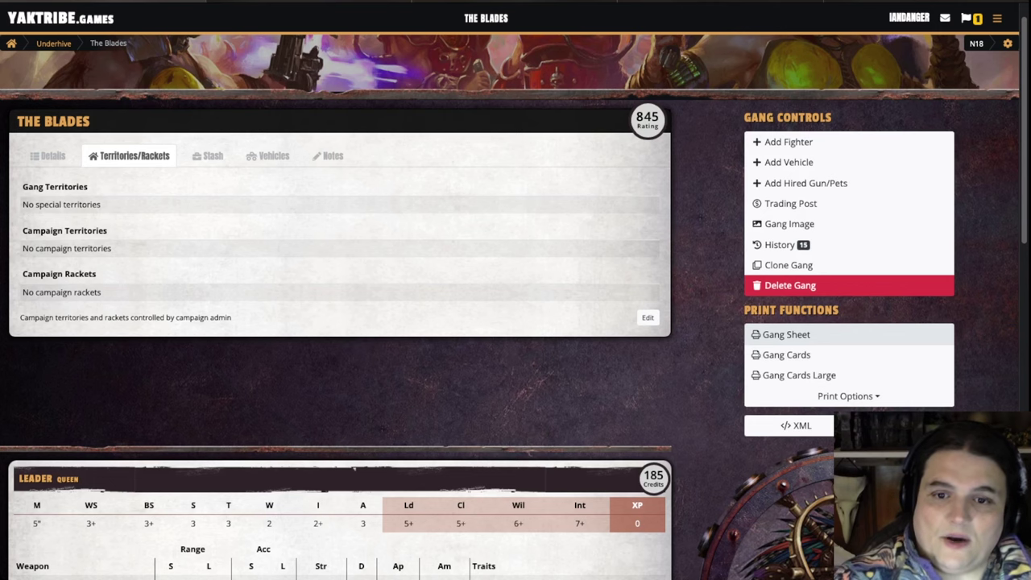
# Step: Preview the printable gang sheet of The Blades and its gang cards in both standard and large size
pyautogui.click(786, 335)
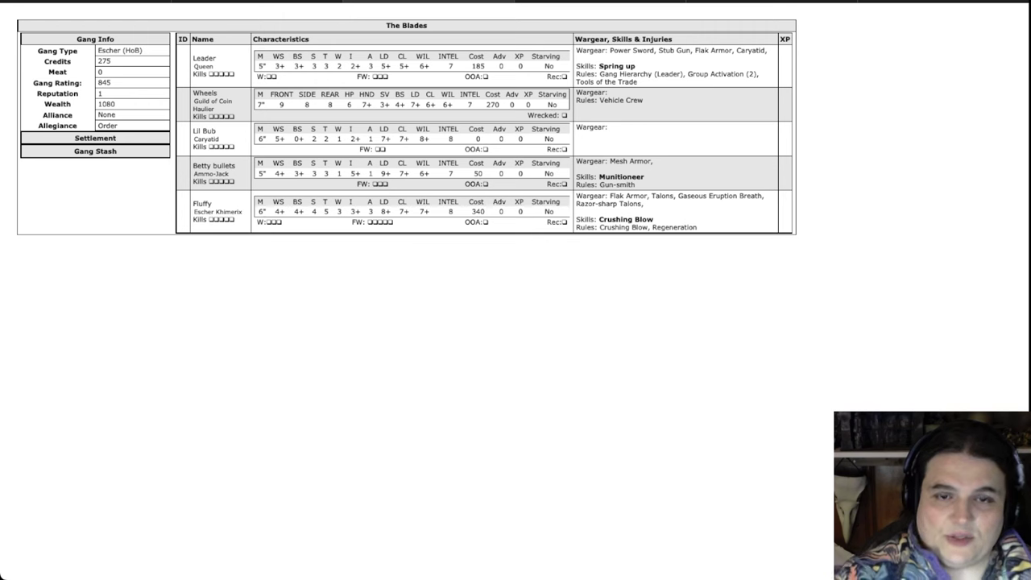
pyautogui.press('super+w')
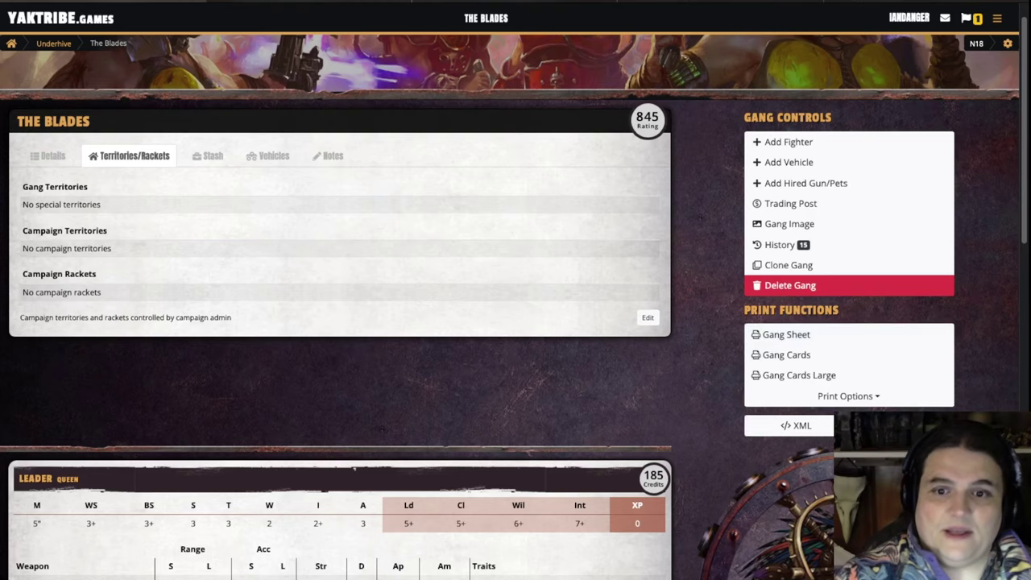
pyautogui.click(787, 355)
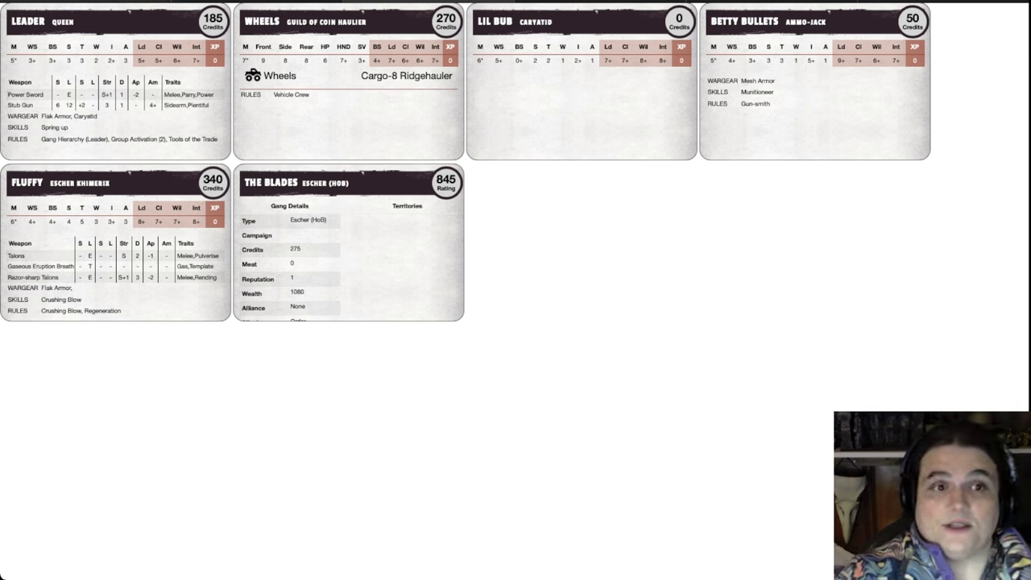
pyautogui.press('super+w')
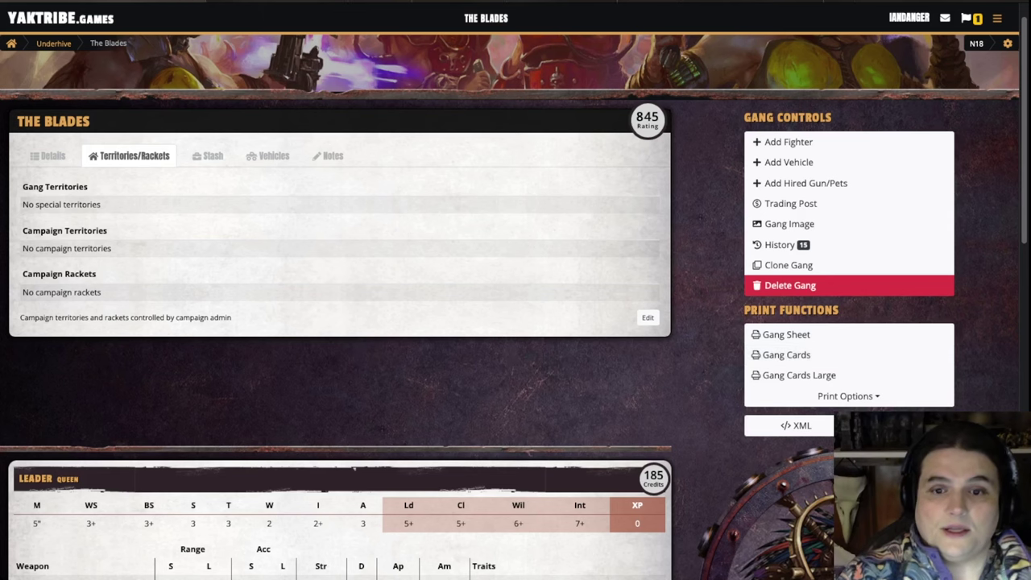
pyautogui.scroll(-1, 848, 349)
pyautogui.click(786, 276)
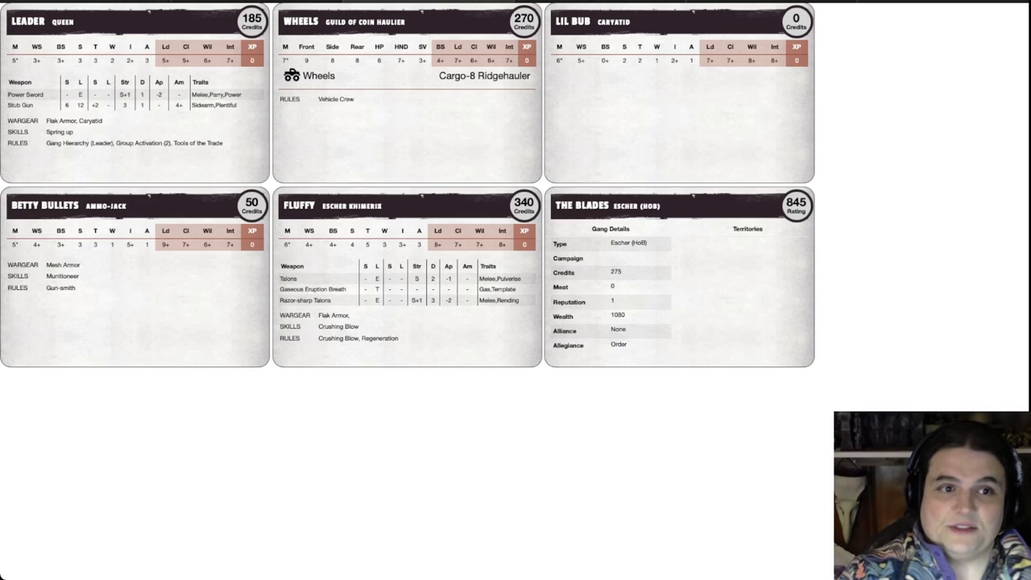
# Step: Close the card preview and open the Dome Runners Baltimore campaign in the campaign manager
pyautogui.press('super+w')
pyautogui.scroll(3, 515, 306)
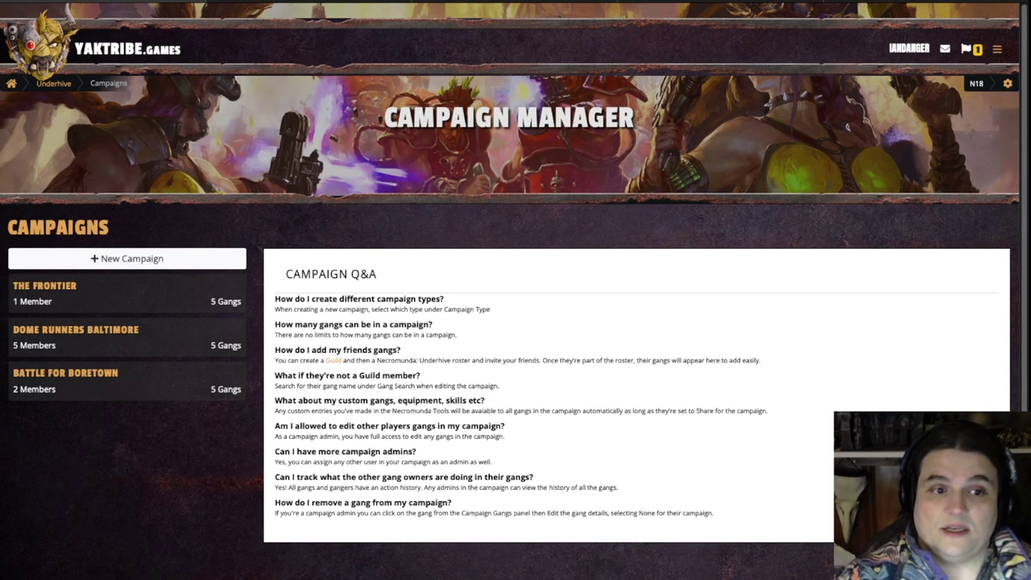
pyautogui.click(76, 331)
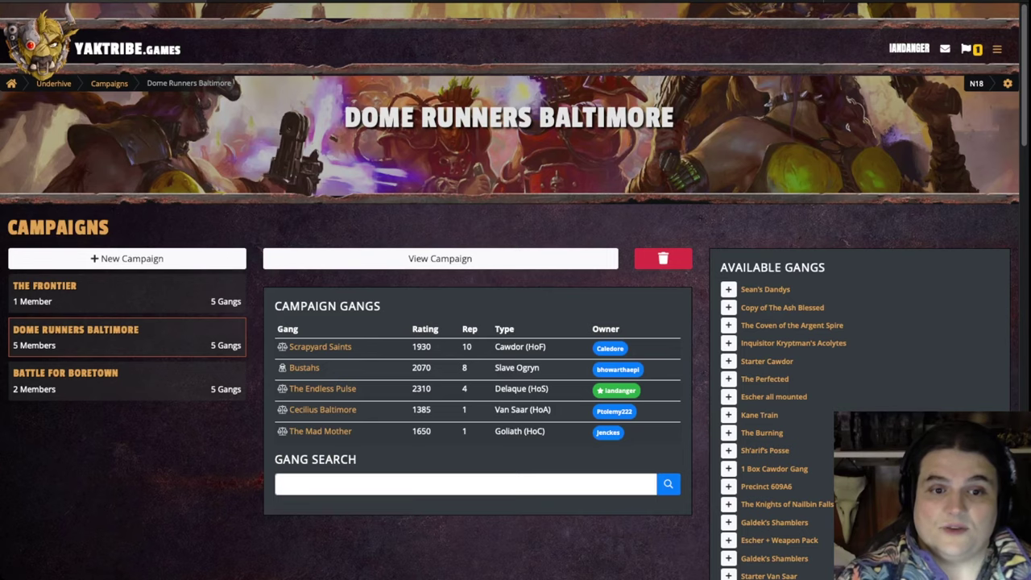
pyautogui.scroll(-2, 515, 322)
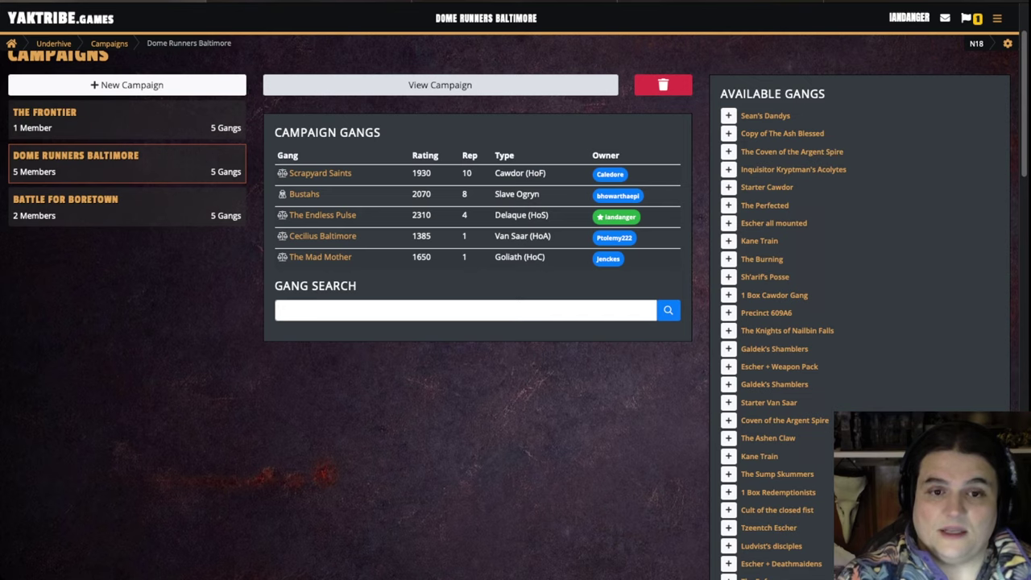
# Step: View the Dome Runners Baltimore campaign page and review its territory map and gang statistics
pyautogui.click(440, 84)
pyautogui.scroll(-2, 338, 322)
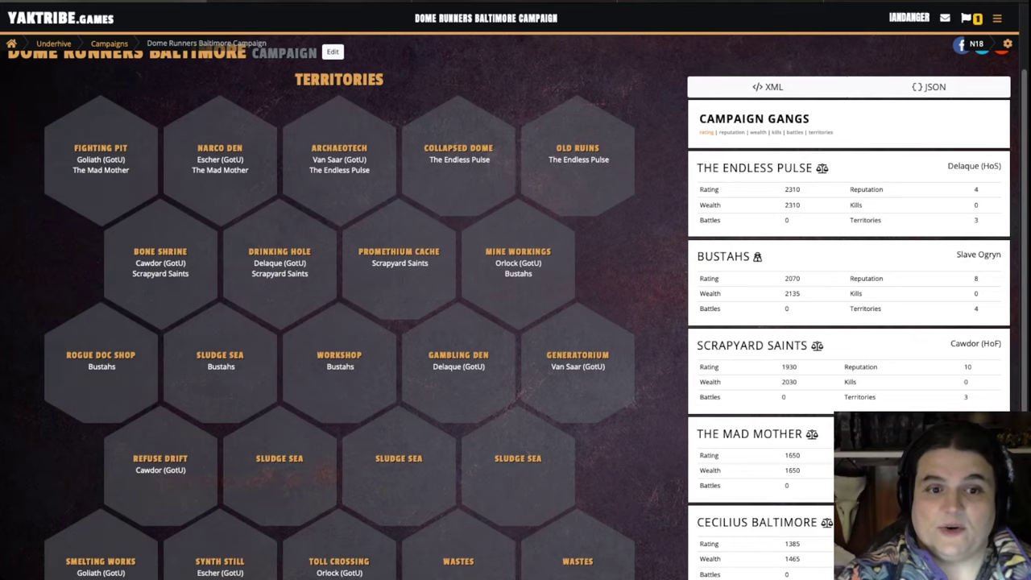
pyautogui.scroll(-1, 338, 322)
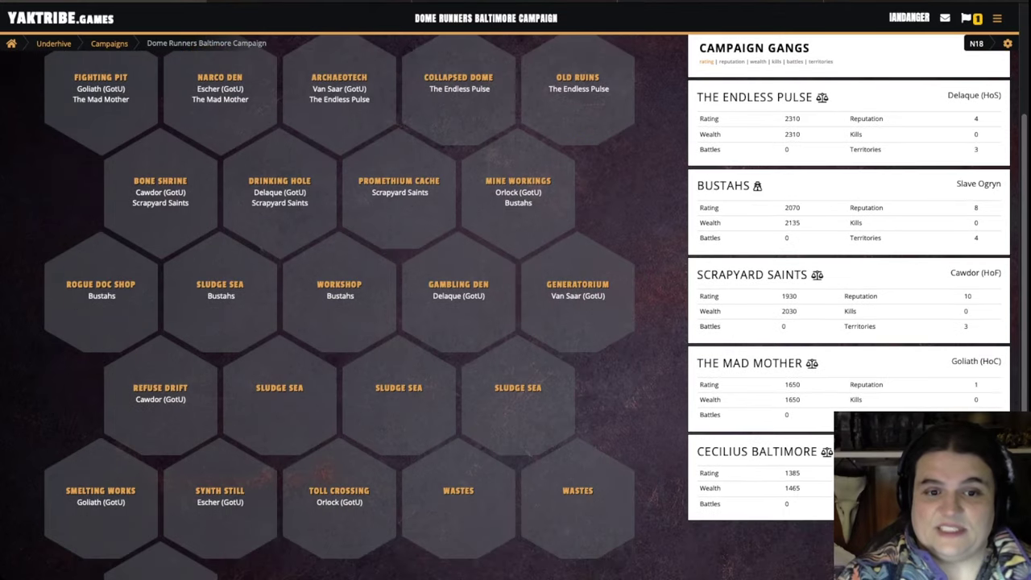
pyautogui.scroll(-2, 338, 322)
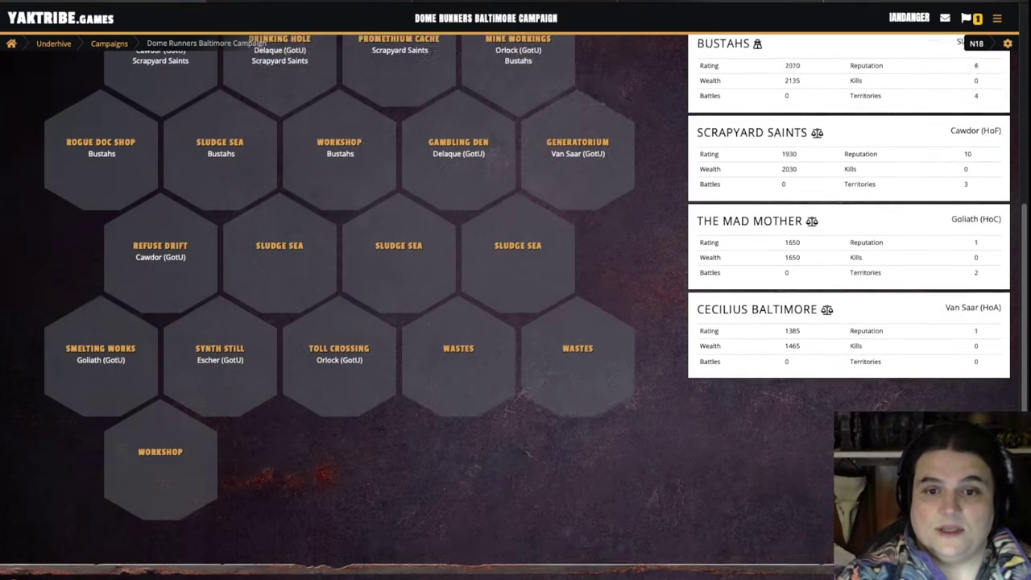
pyautogui.scroll(2, 338, 322)
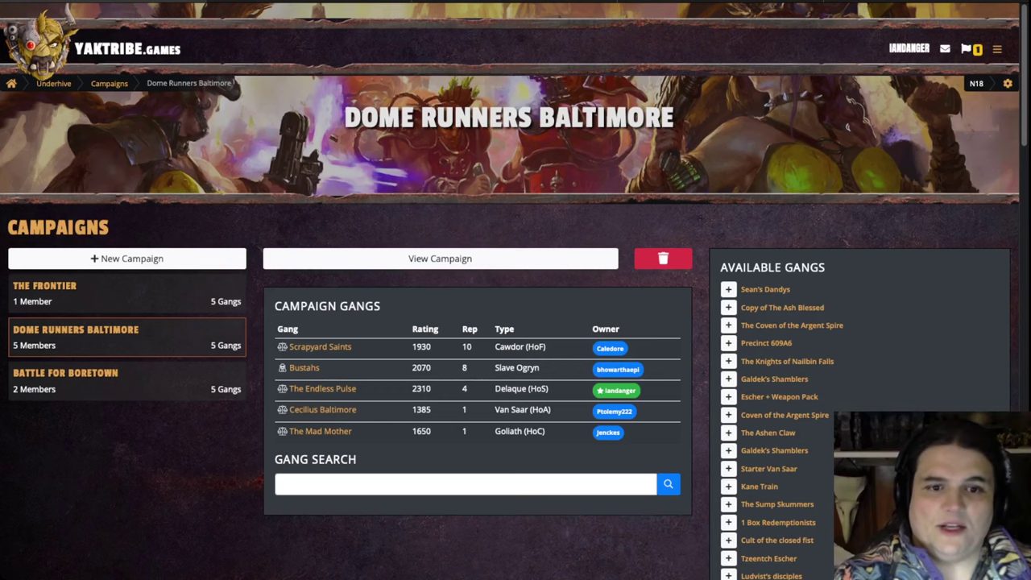
# Step: Return to managing the campaign and review its available gangs, members, territories and rackets
pyautogui.scroll(-10, 516, 322)
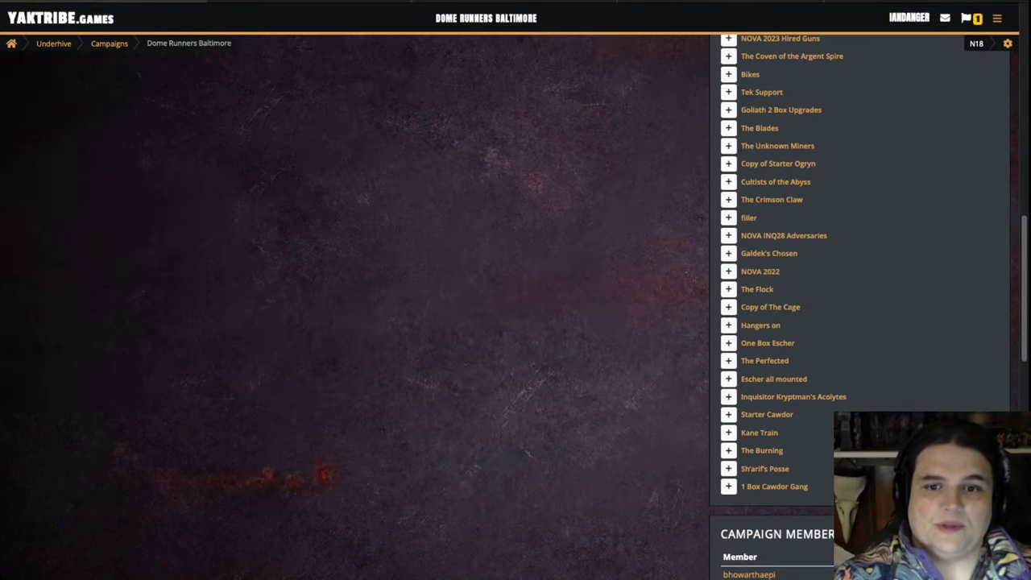
pyautogui.scroll(-5, 515, 322)
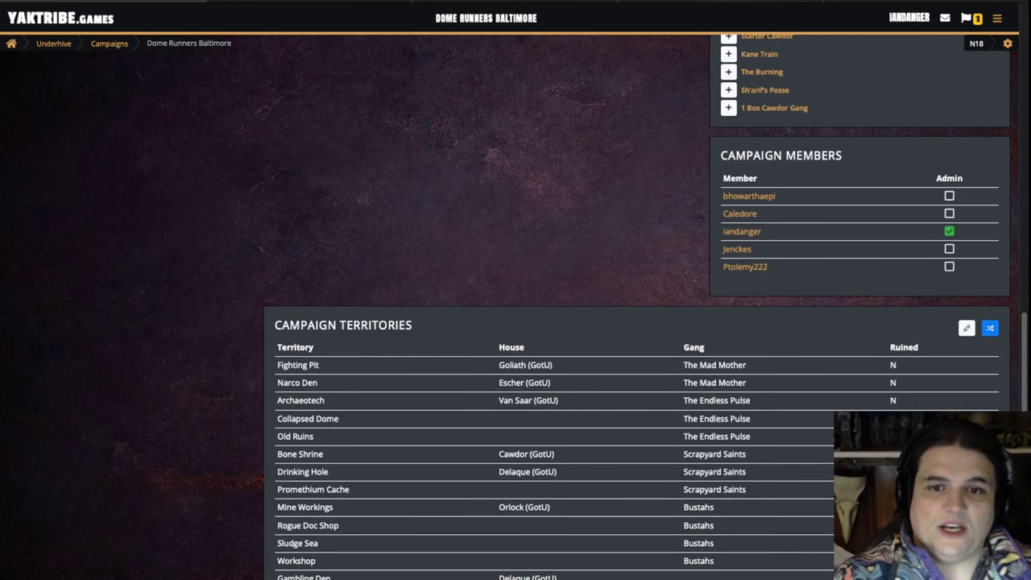
pyautogui.scroll(-4, 515, 322)
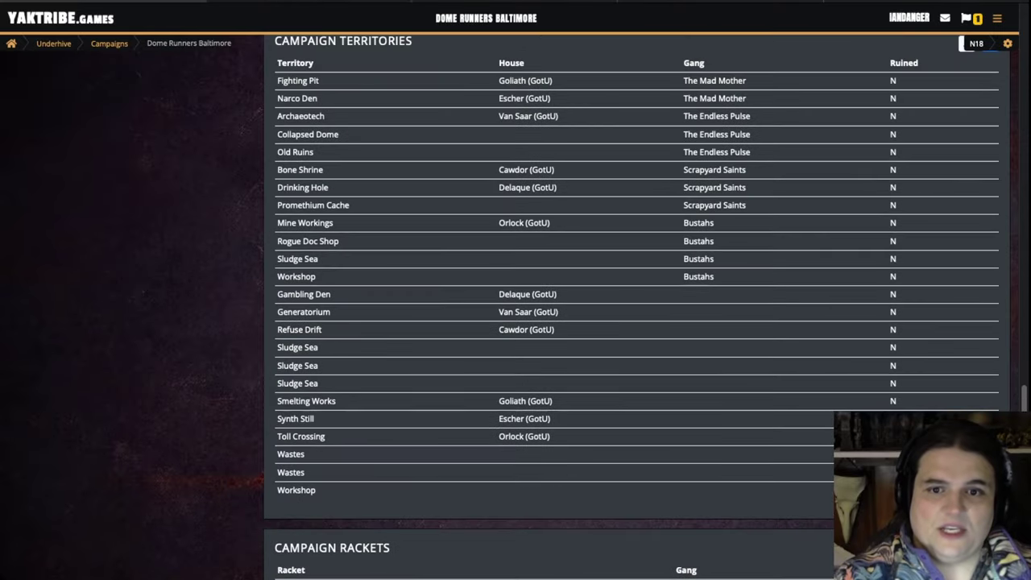
pyautogui.scroll(1, 516, 322)
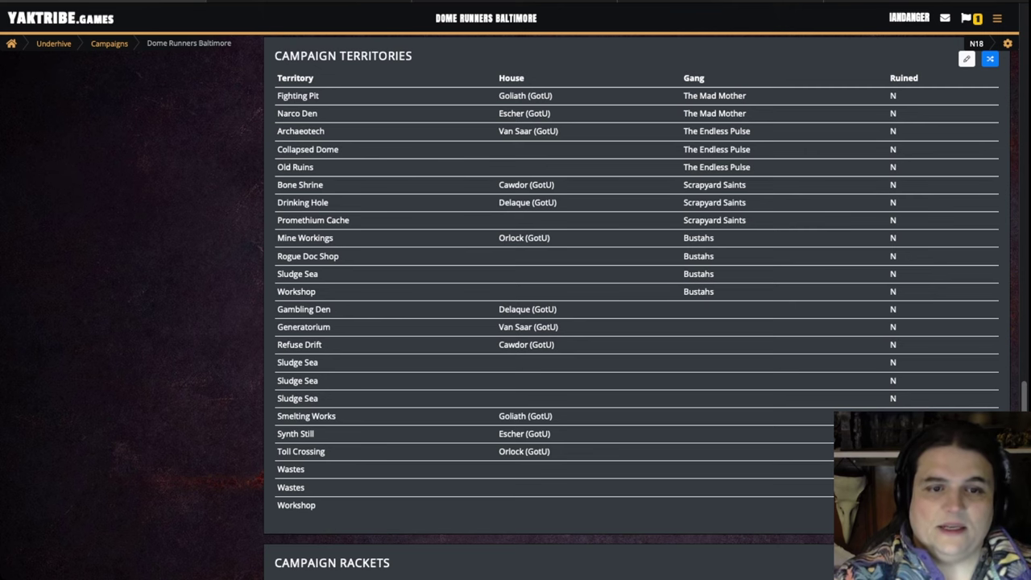
pyautogui.scroll(-2, 515, 322)
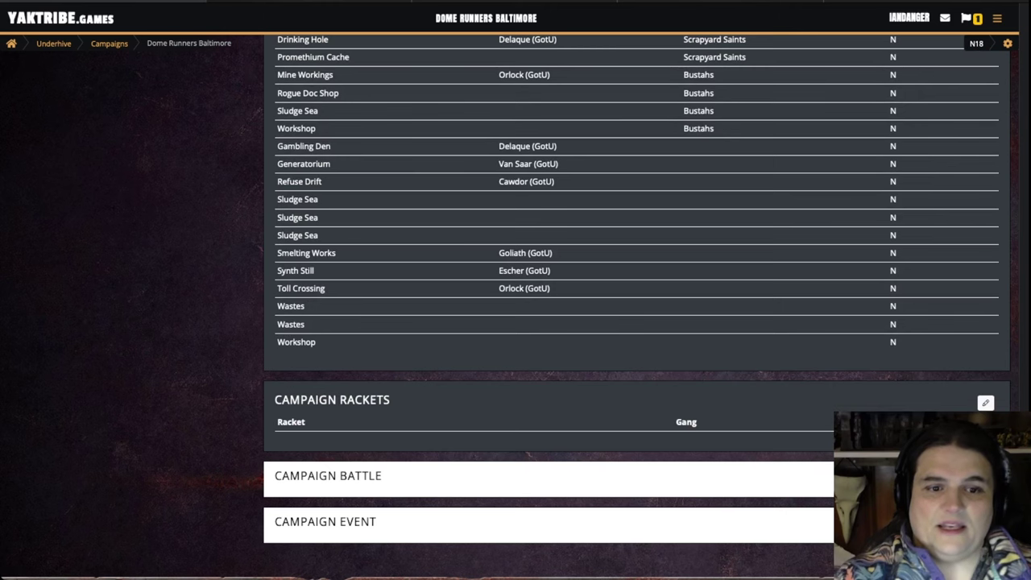
pyautogui.scroll(-1, 516, 323)
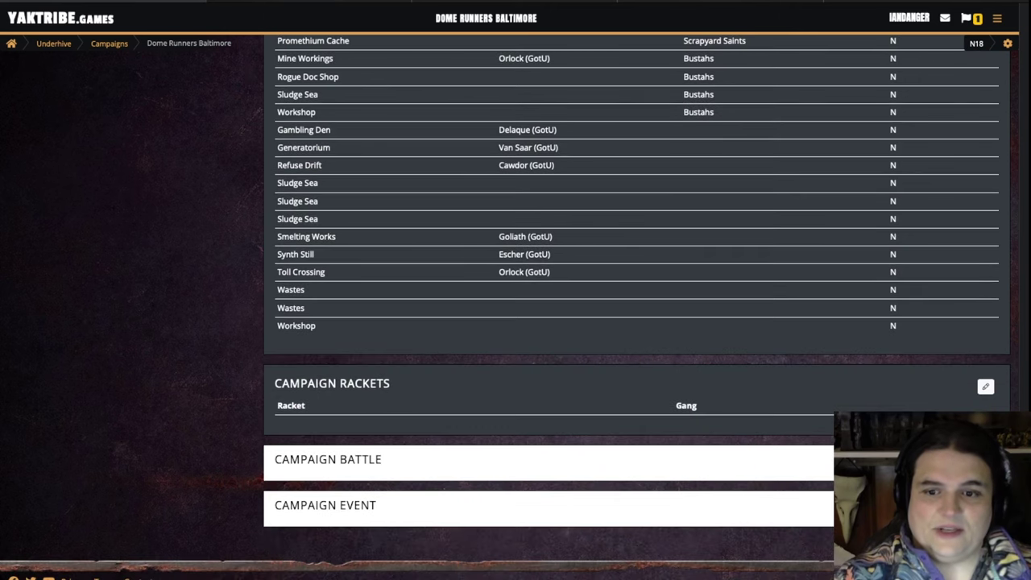
# Step: Expand the campaign battle and campaign event forms and examine their fields without recording anything
pyautogui.click(987, 462)
pyautogui.scroll(-2, 987, 463)
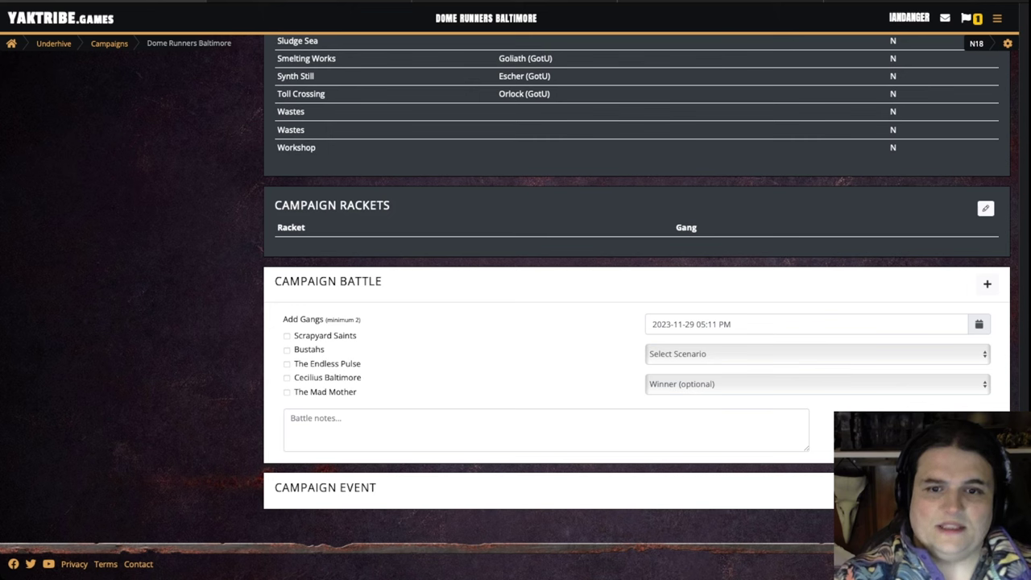
pyautogui.click(546, 431)
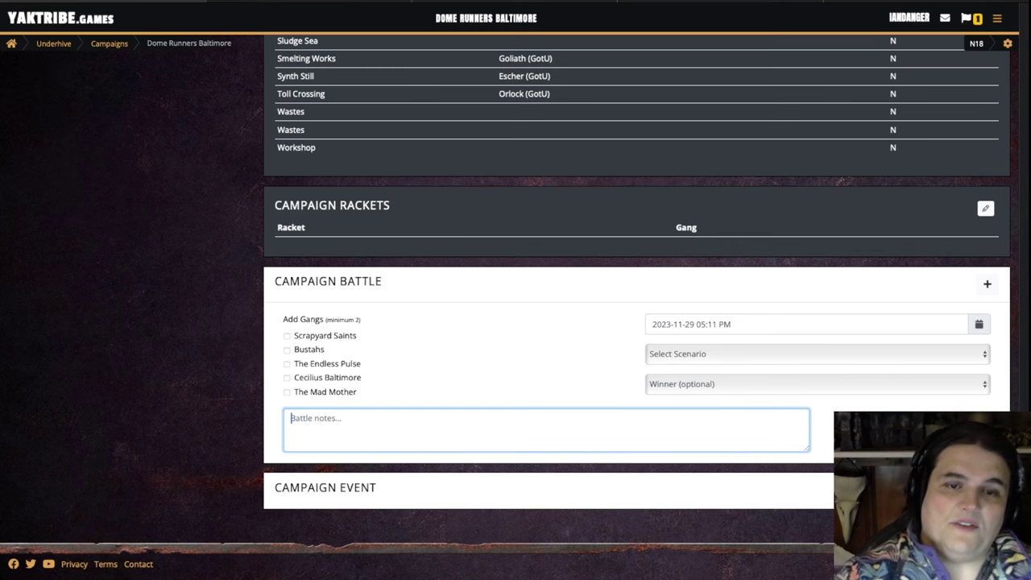
pyautogui.click(499, 366)
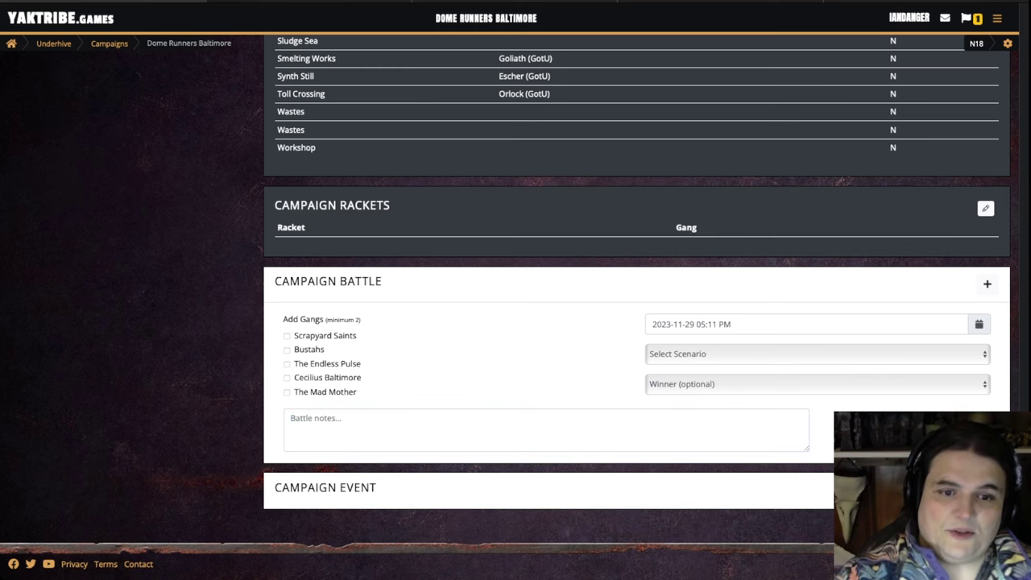
pyautogui.click(988, 491)
pyautogui.scroll(-3, 987, 491)
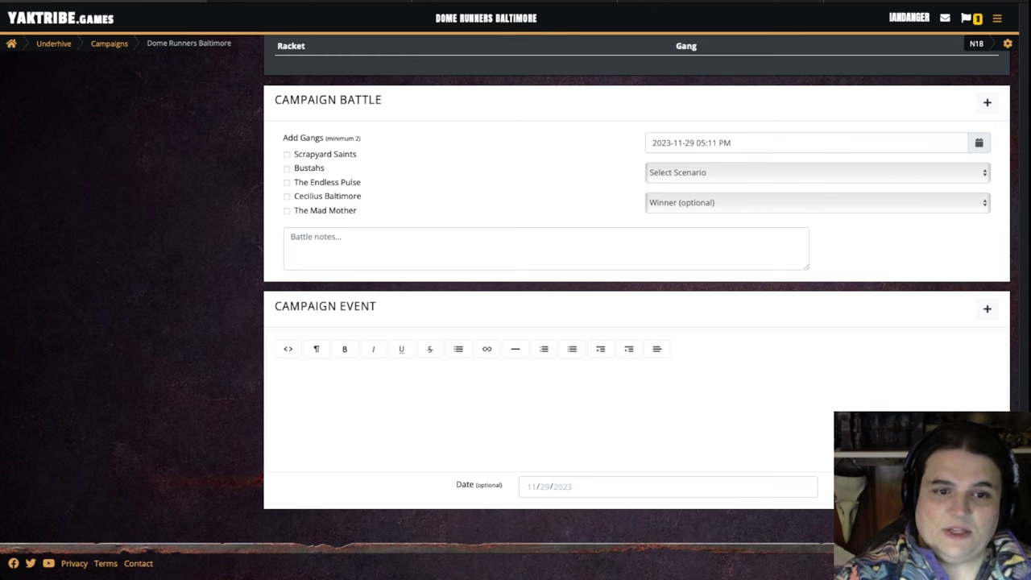
pyautogui.scroll(3, 636, 241)
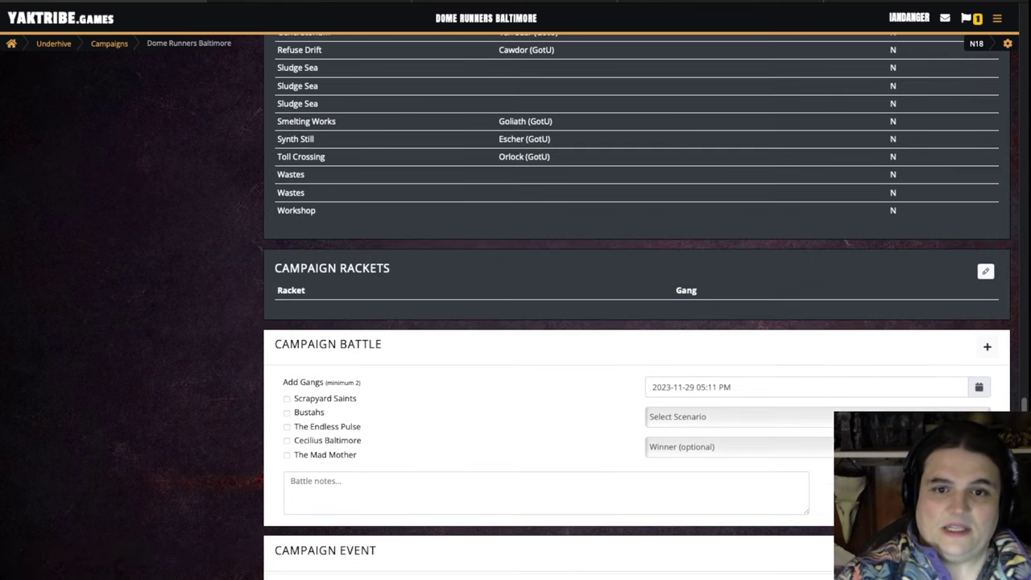